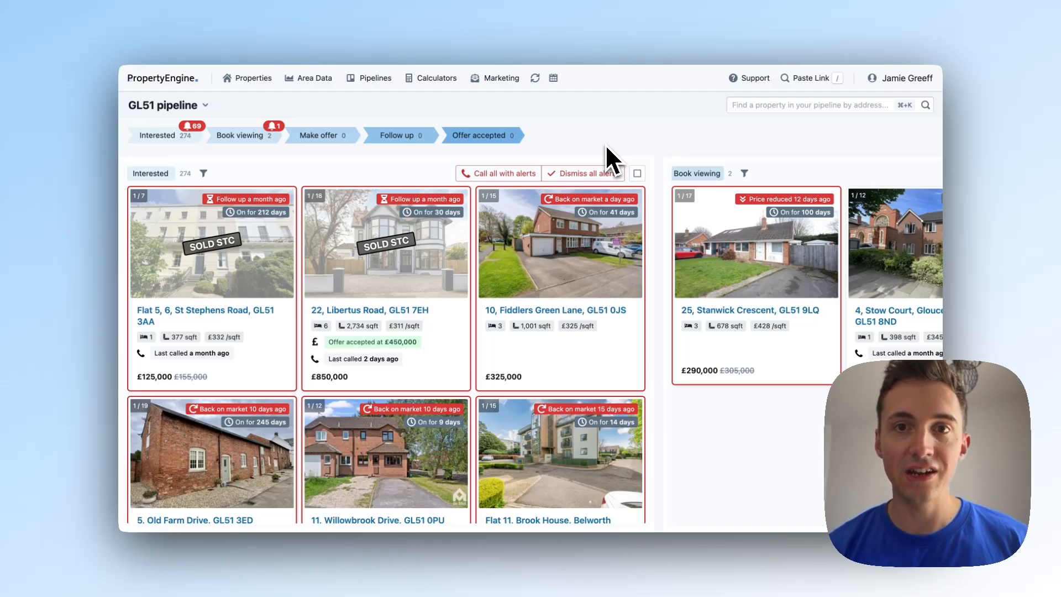
Review the existing "Offer Logged -> Sync into Google Sheets" flow from its trigger down to the row update and insert branches.
left_click(618, 24)
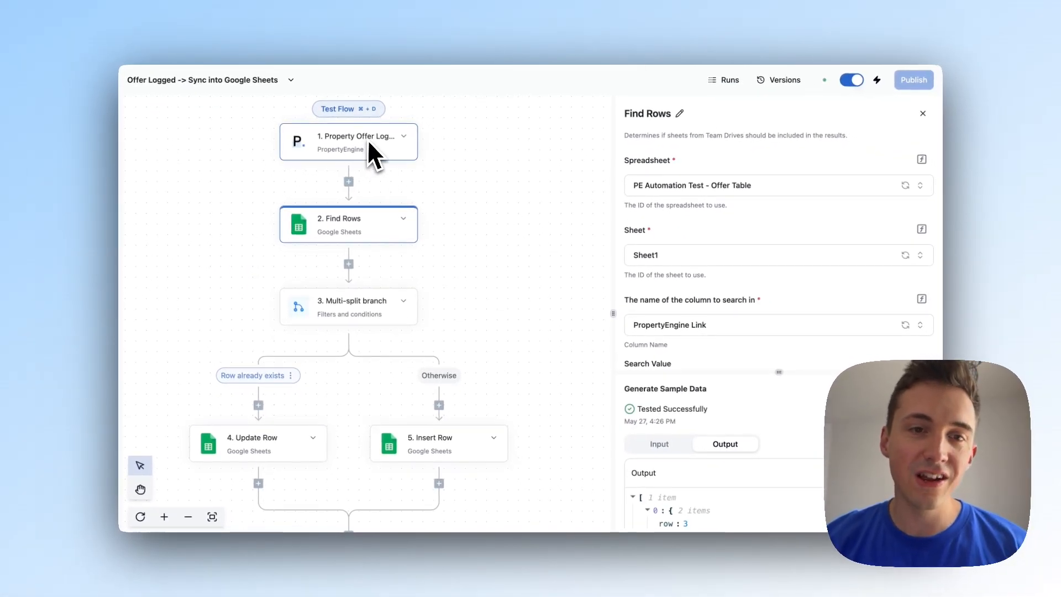
scroll(359, 231, "down", 2)
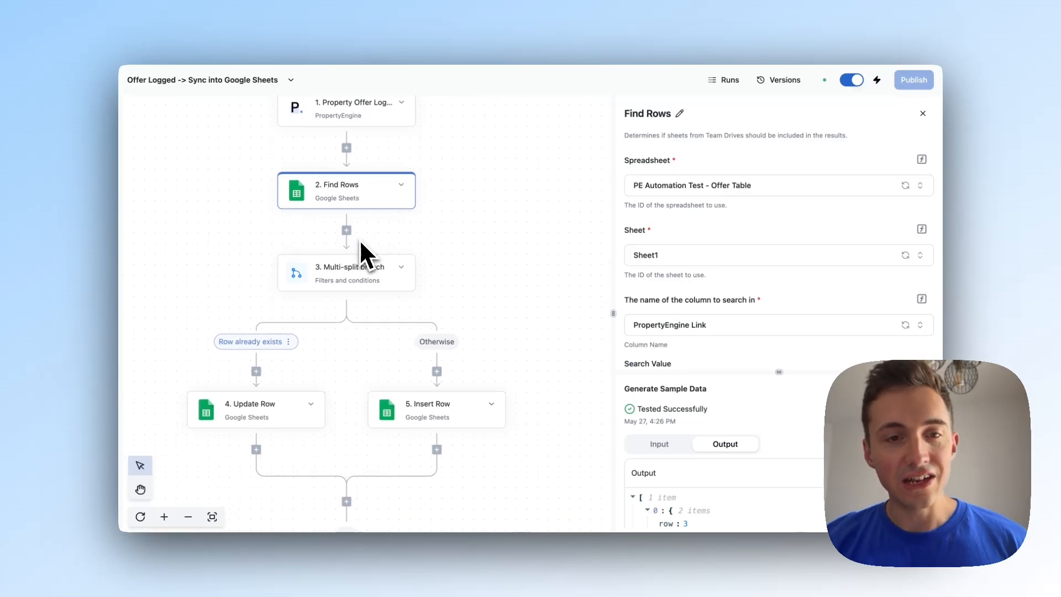
scroll(363, 174, "down", 1)
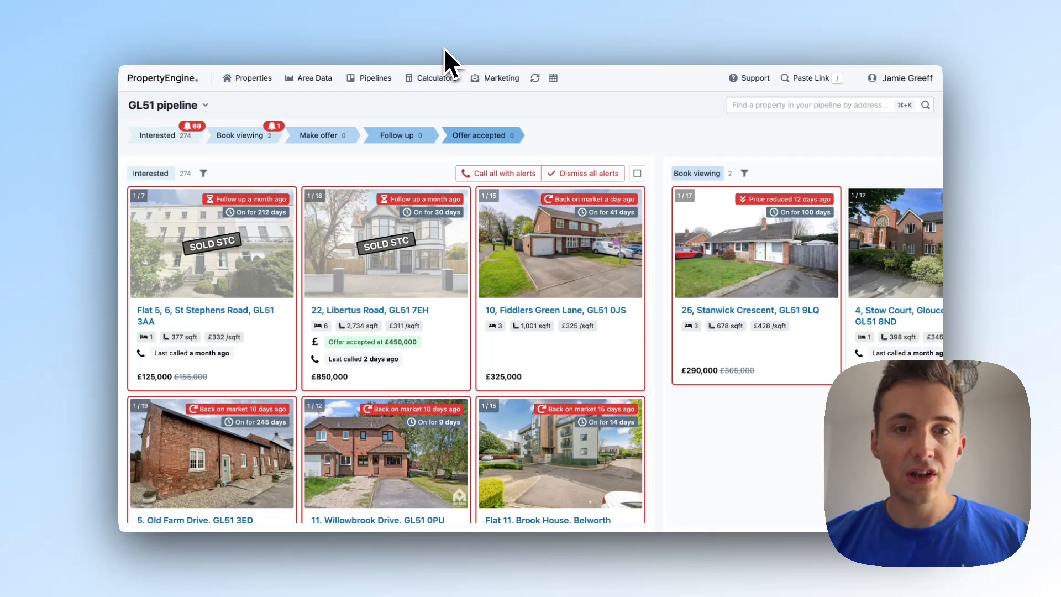
Create a new automation flow that starts with PropertyEngine's Property Offer Logged trigger.
left_click(534, 78)
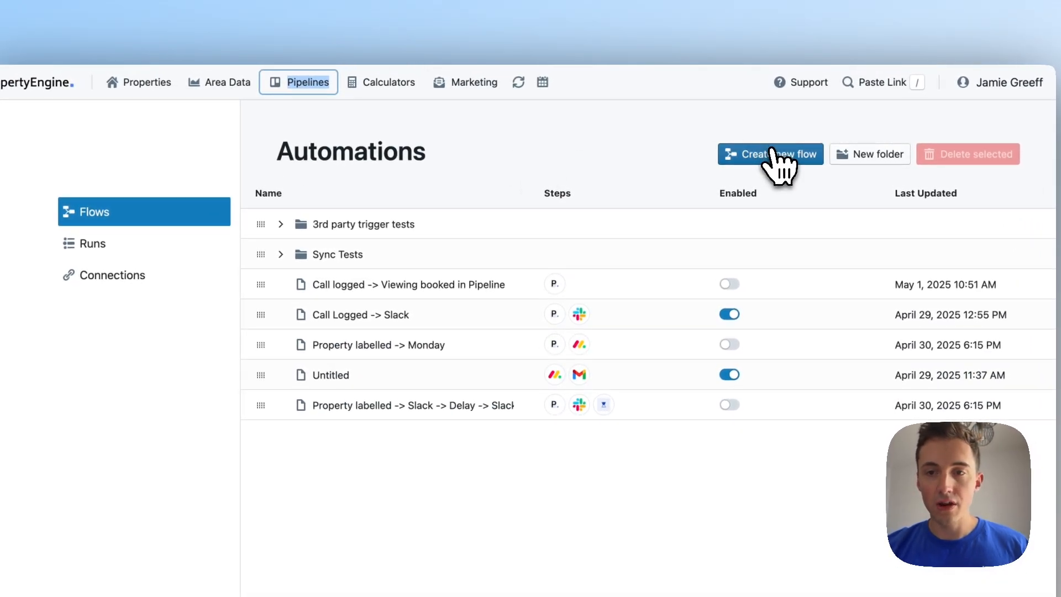
left_click(774, 157)
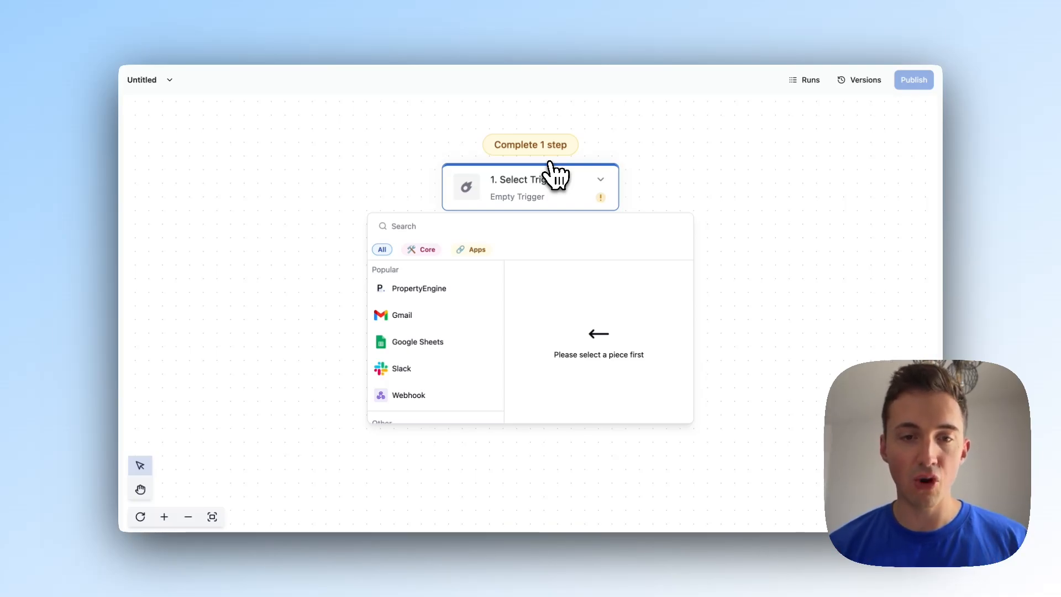
mouse_move(423, 285)
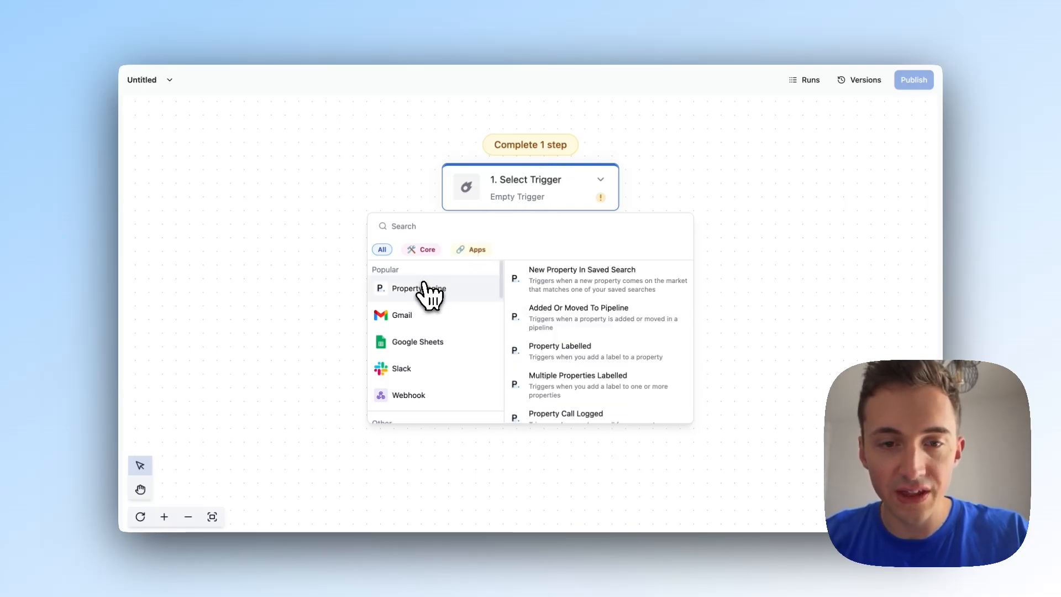
scroll(587, 372, "down", 3)
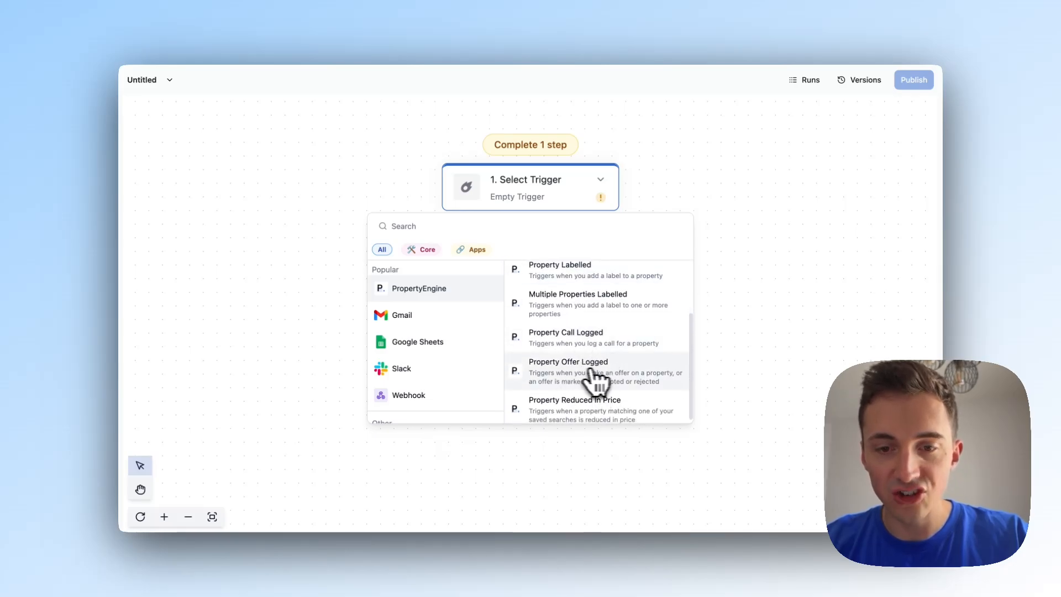
left_click(588, 366)
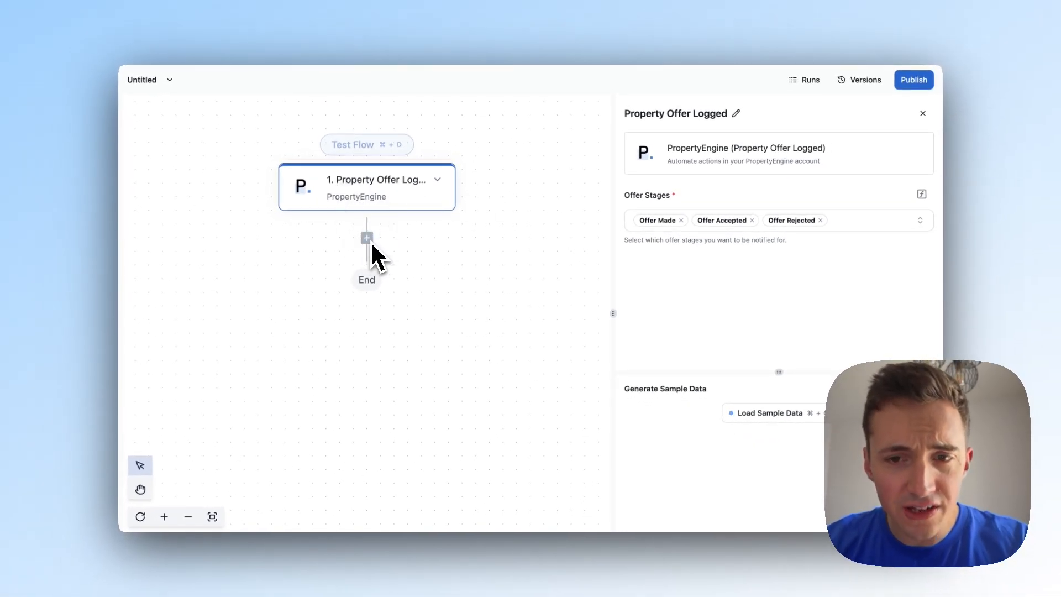
Load sample data for the Property Offer Logged trigger and review its property, offer, pipeline, user and workspace fields.
left_click(751, 412)
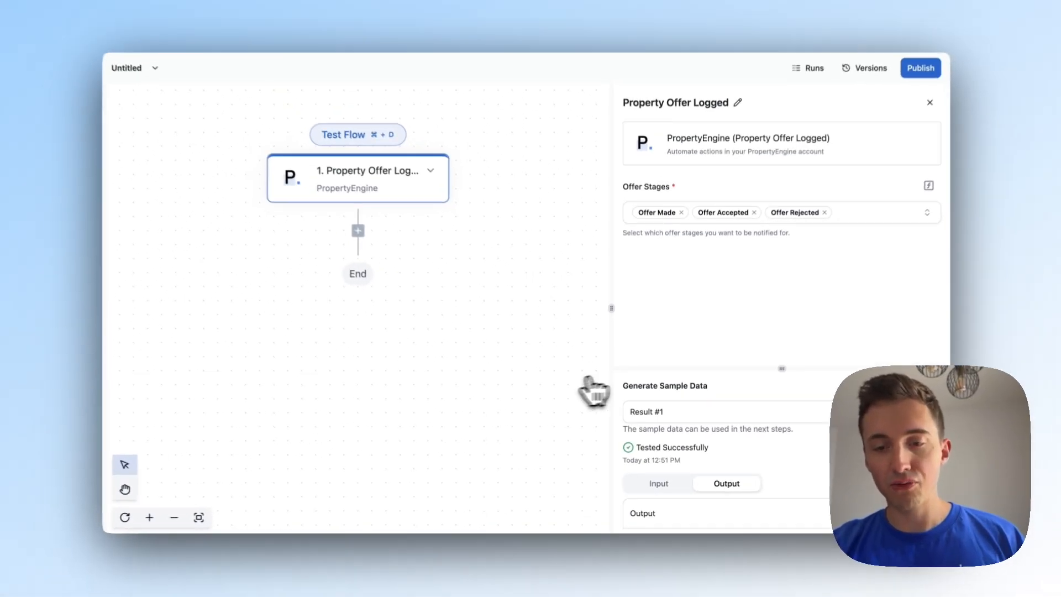
scroll(698, 381, "down", 5)
scroll(707, 453, "up", 1)
scroll(710, 461, "down", 3)
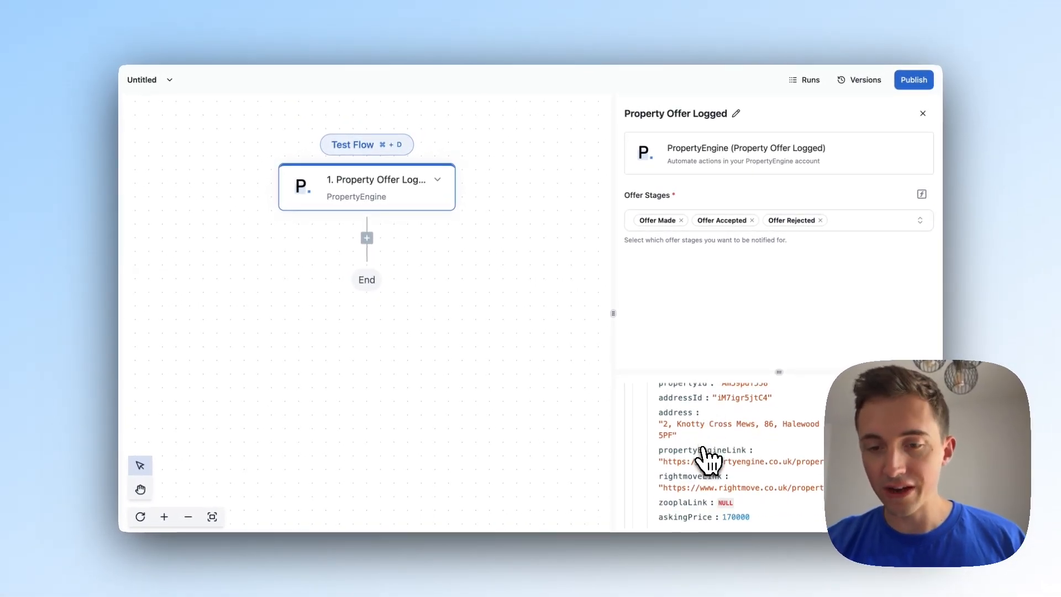
scroll(708, 460, "down", 3)
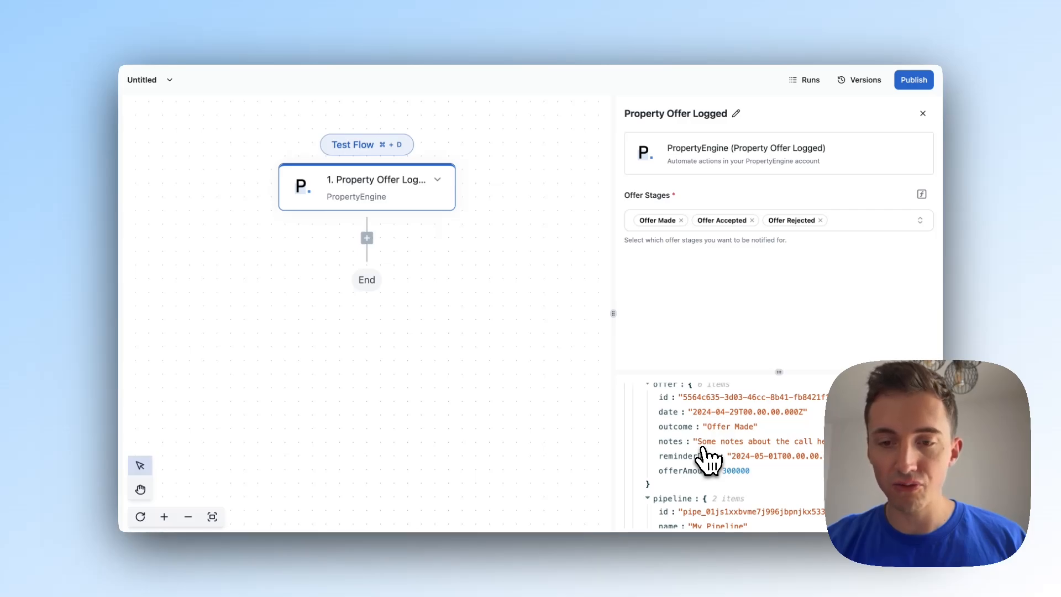
scroll(704, 455, "down", 3)
scroll(708, 458, "down", 3)
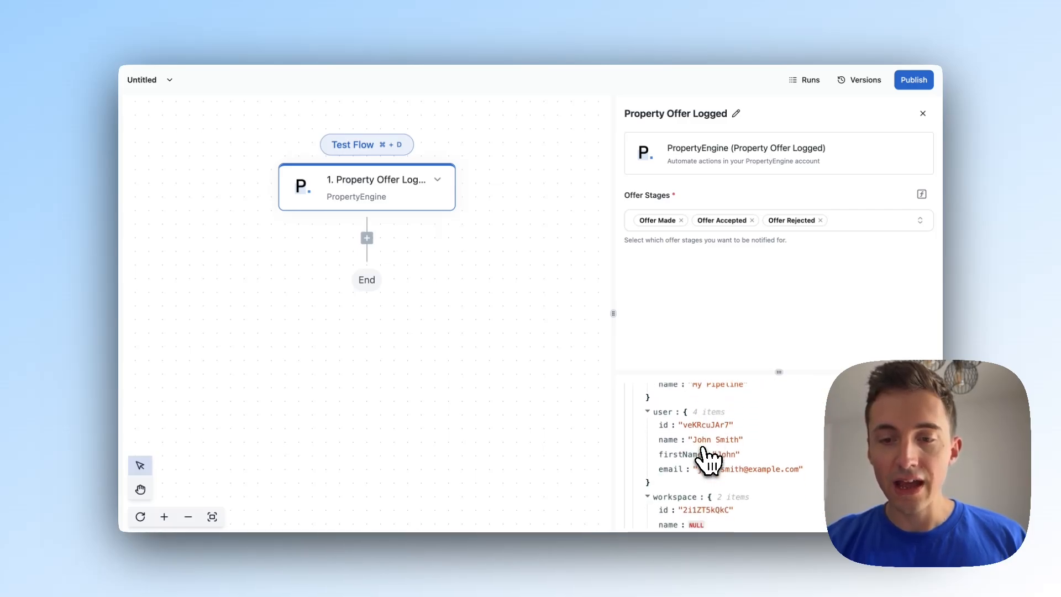
scroll(663, 453, "up", 10)
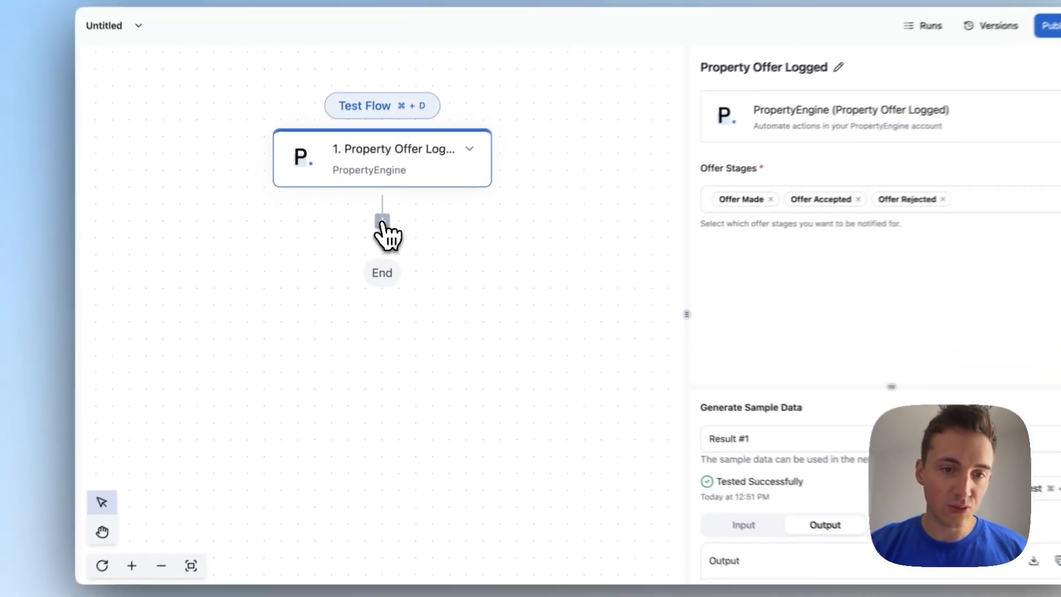
Add a Google Sheets Insert Row step after the trigger and use the existing Google Sheets connection.
left_click(366, 239)
mouse_move(308, 373)
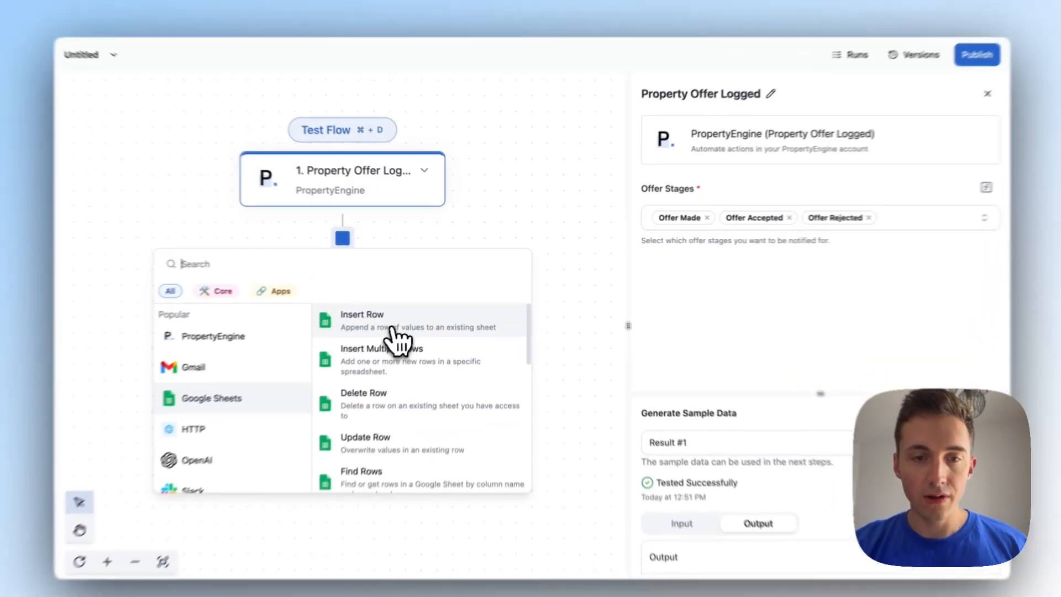
left_click(409, 316)
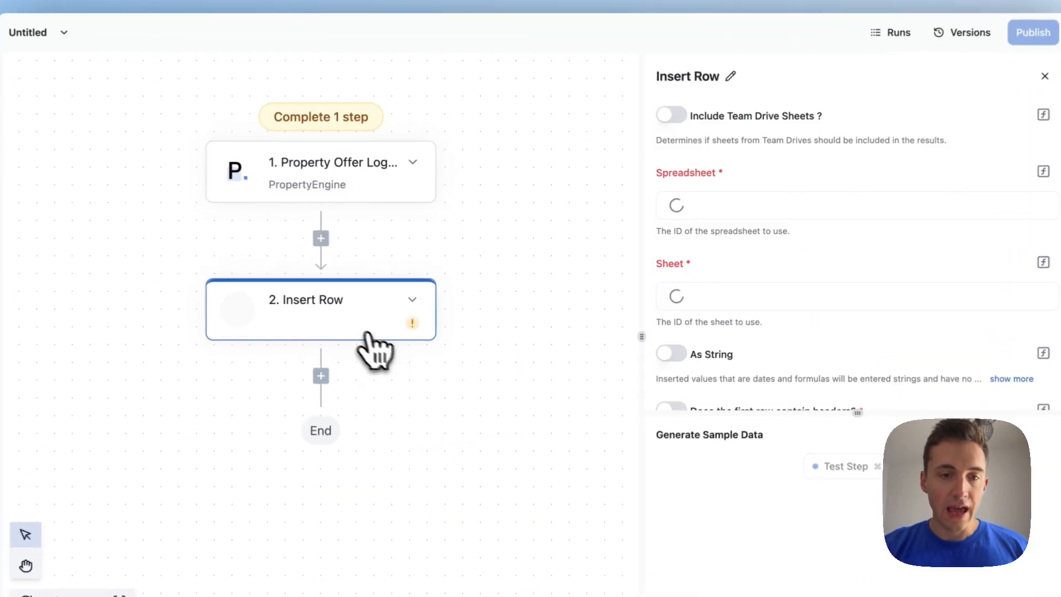
left_click(710, 218)
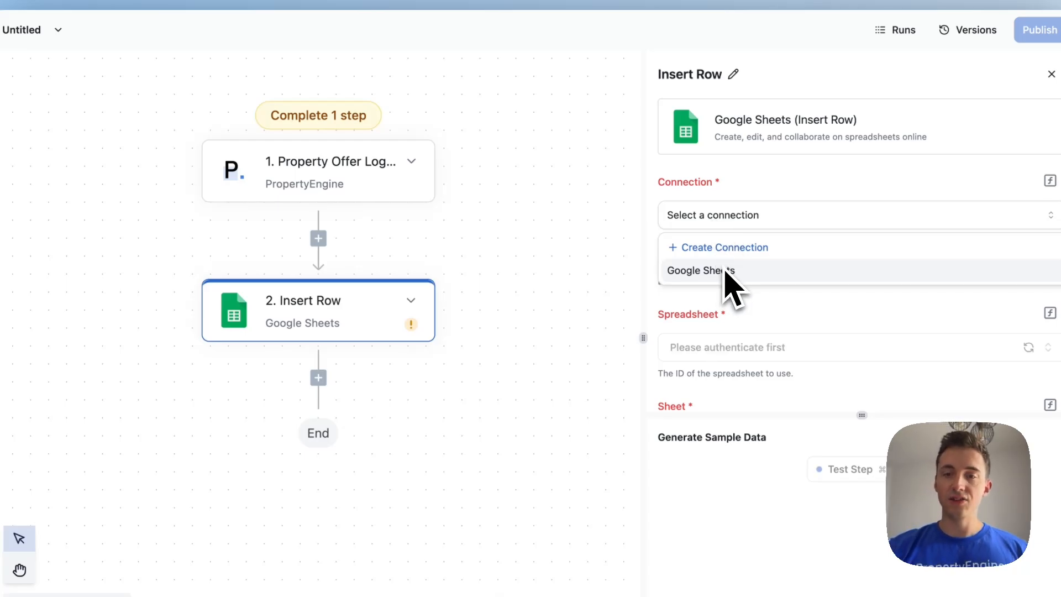
left_click(728, 272)
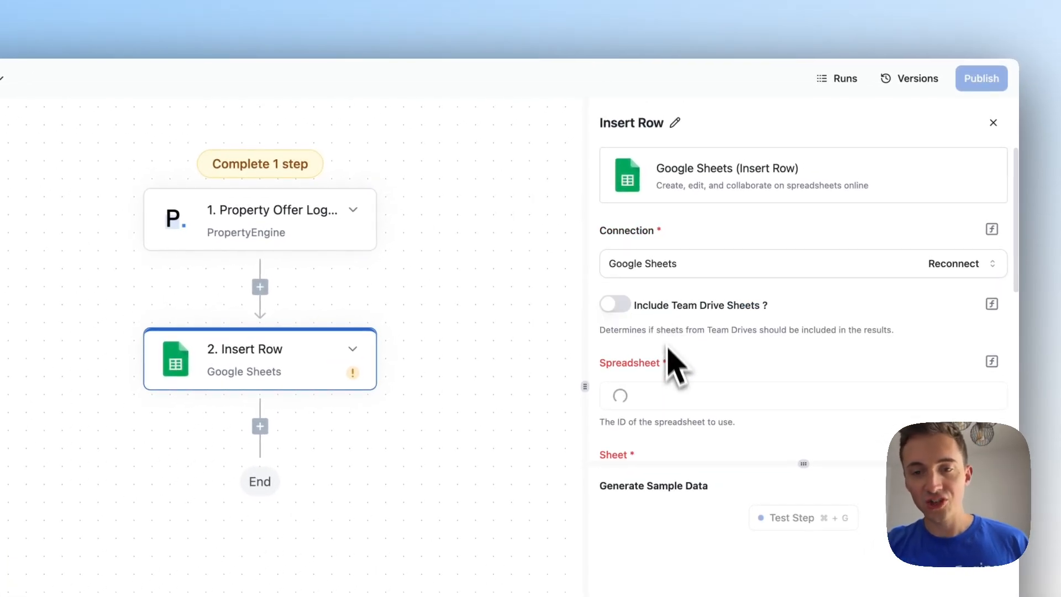
Set the Insert Row step's target to Sheet1 of the "PE Automation Test - Offer Table" spreadsheet.
scroll(673, 365, "down", 4)
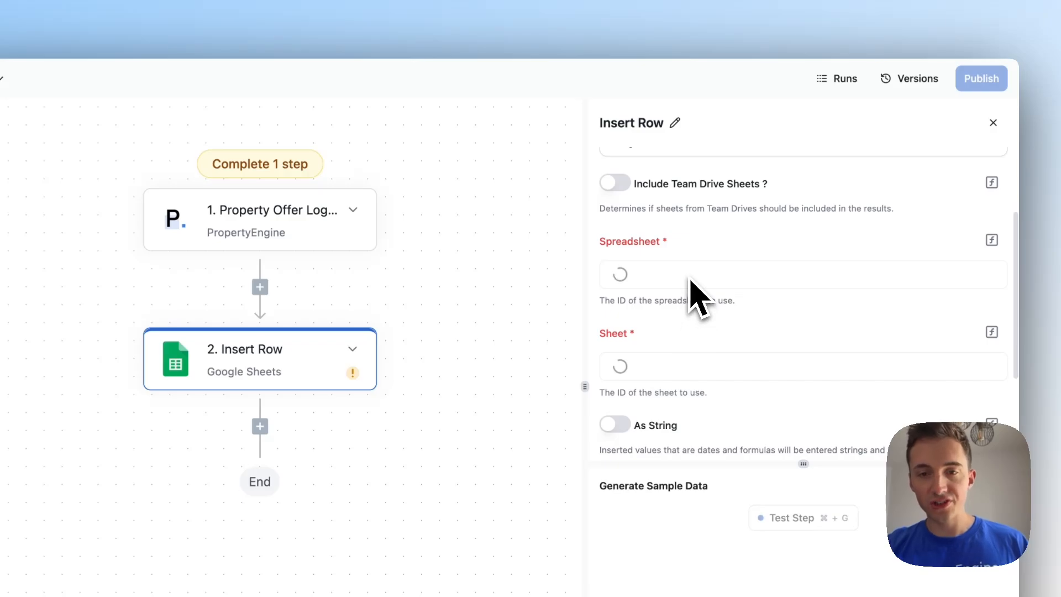
left_click(692, 279)
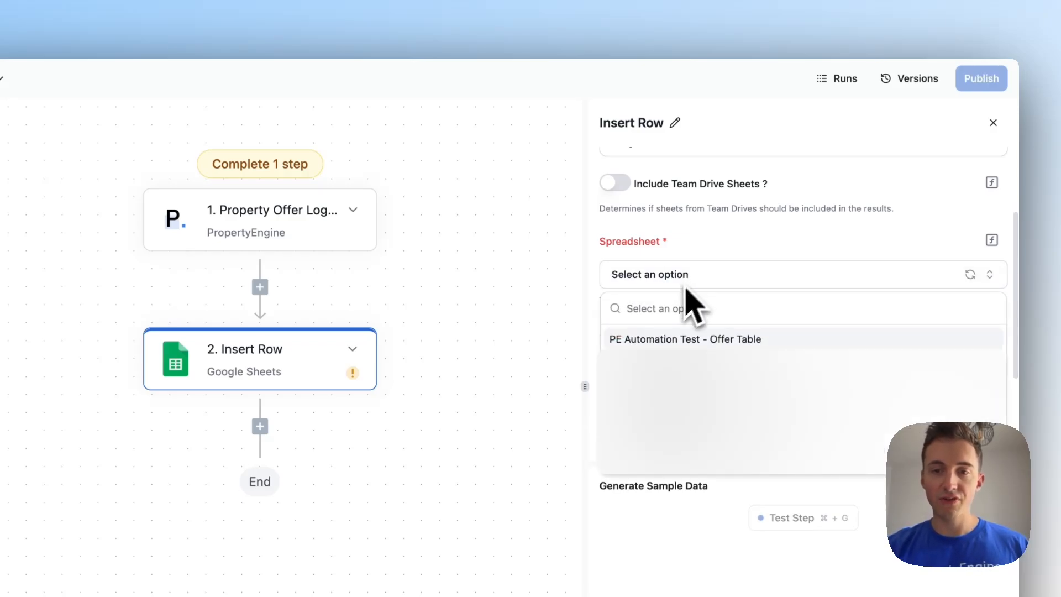
left_click(659, 341)
scroll(694, 279, "down", 2)
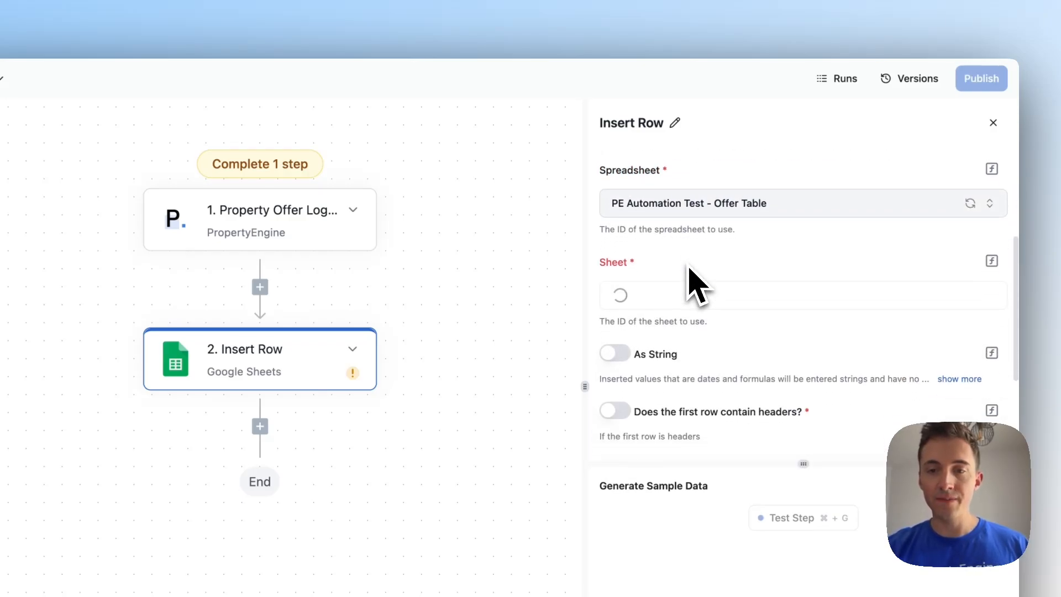
scroll(677, 304, "down", 3)
left_click(694, 218)
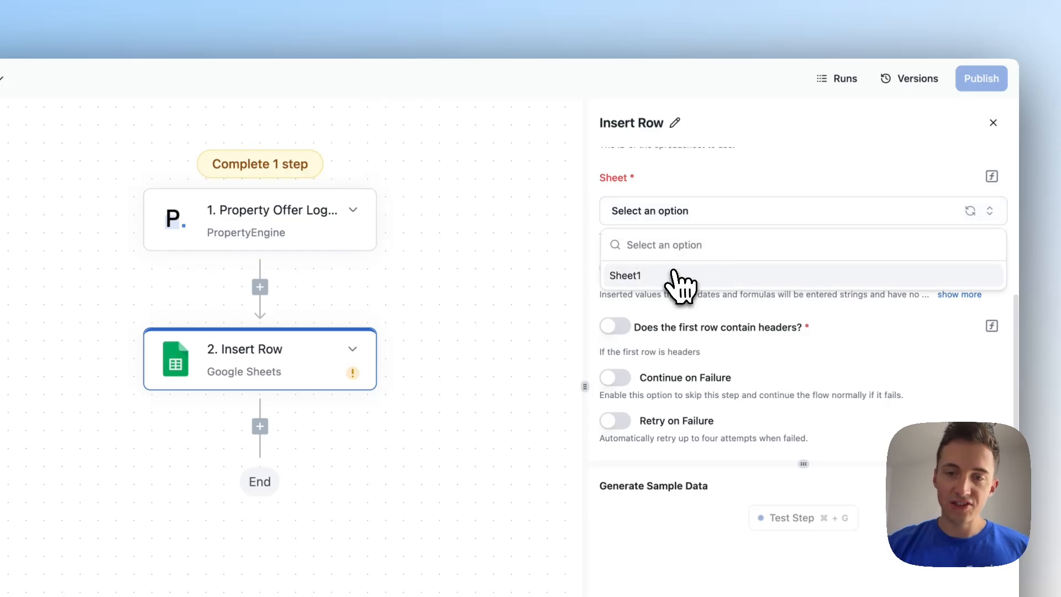
left_click(679, 274)
scroll(718, 309, "down", 2)
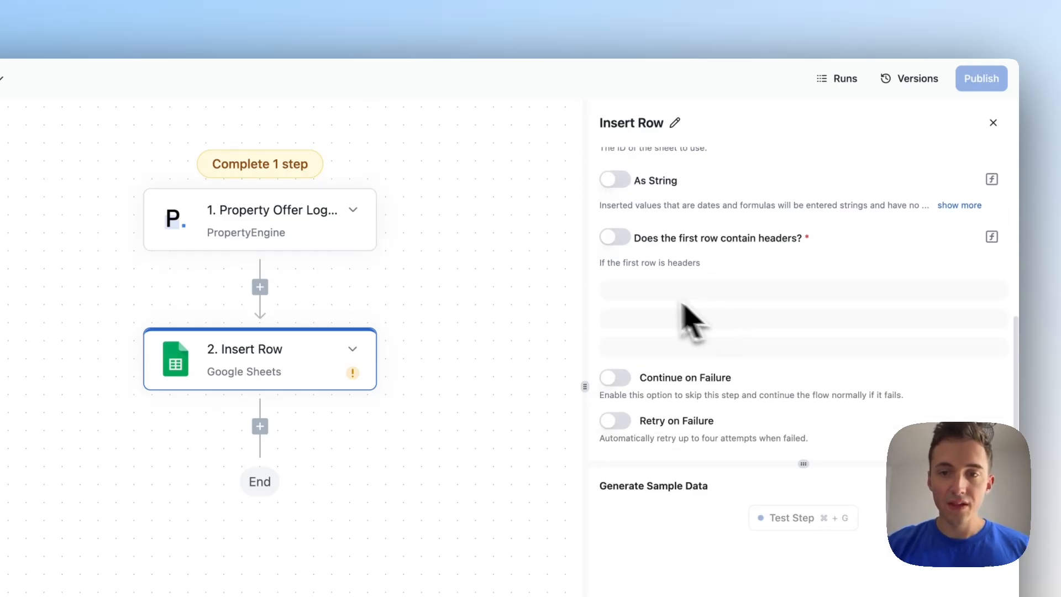
Switch to the offer table in Google Sheets and check its column headers, from Address to Rightmove Link.
left_click(748, 24)
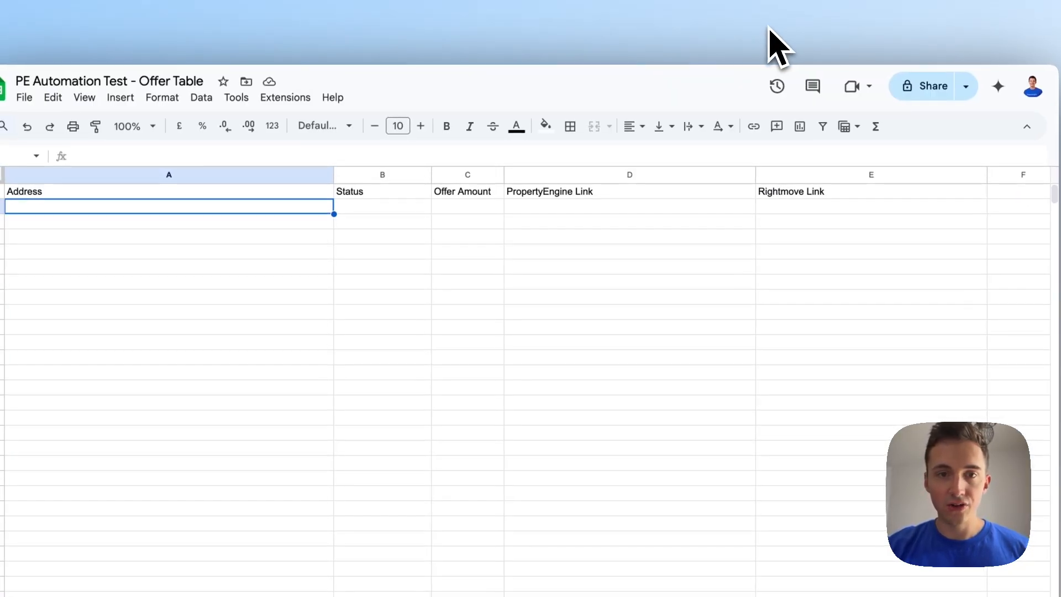
left_click(169, 194)
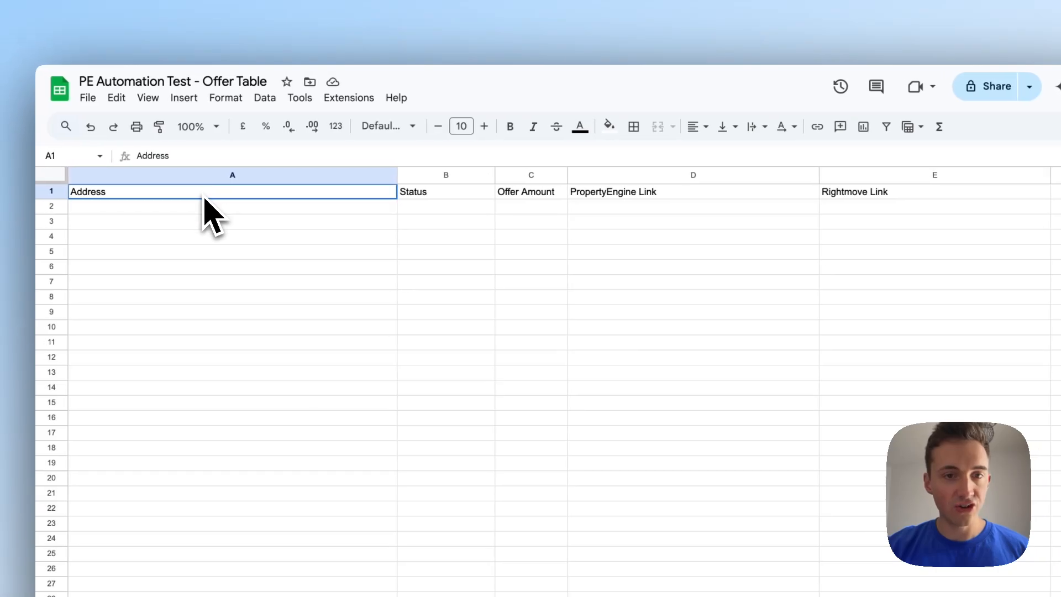
left_click(751, 193)
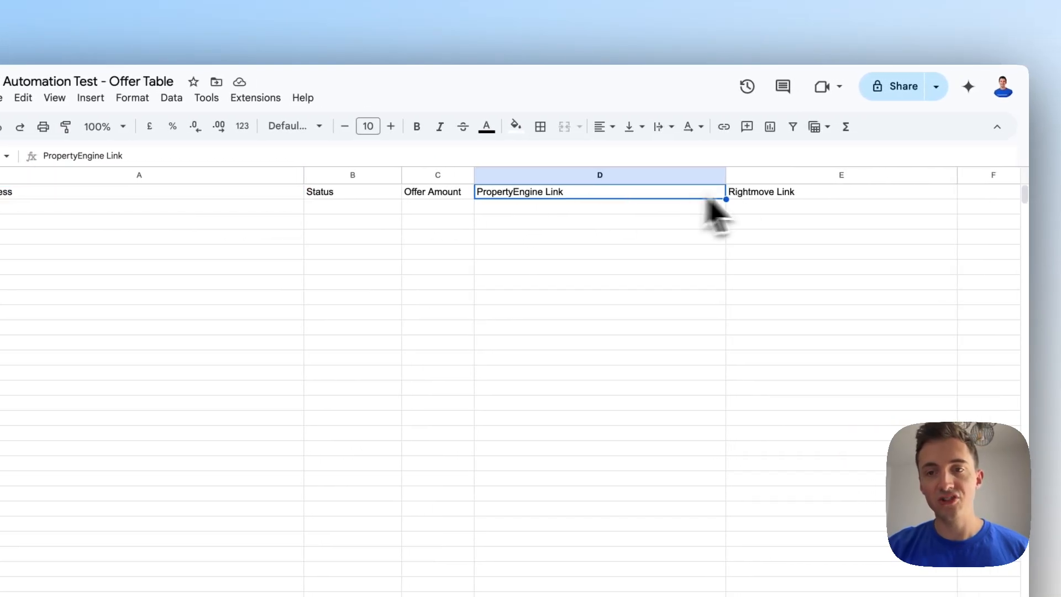
left_click(867, 192)
left_click(611, 195)
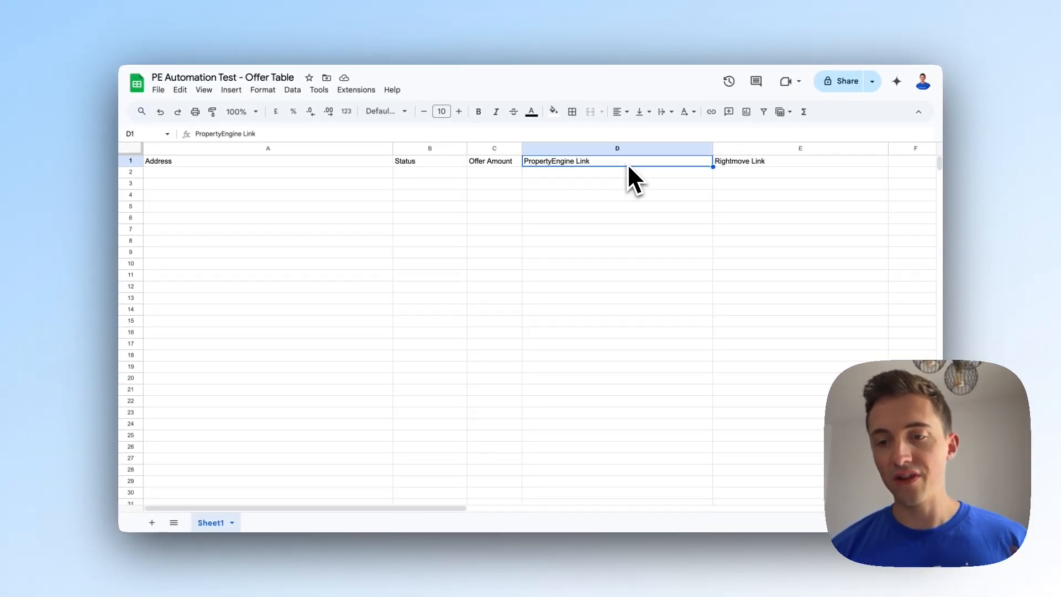
left_click(558, 170)
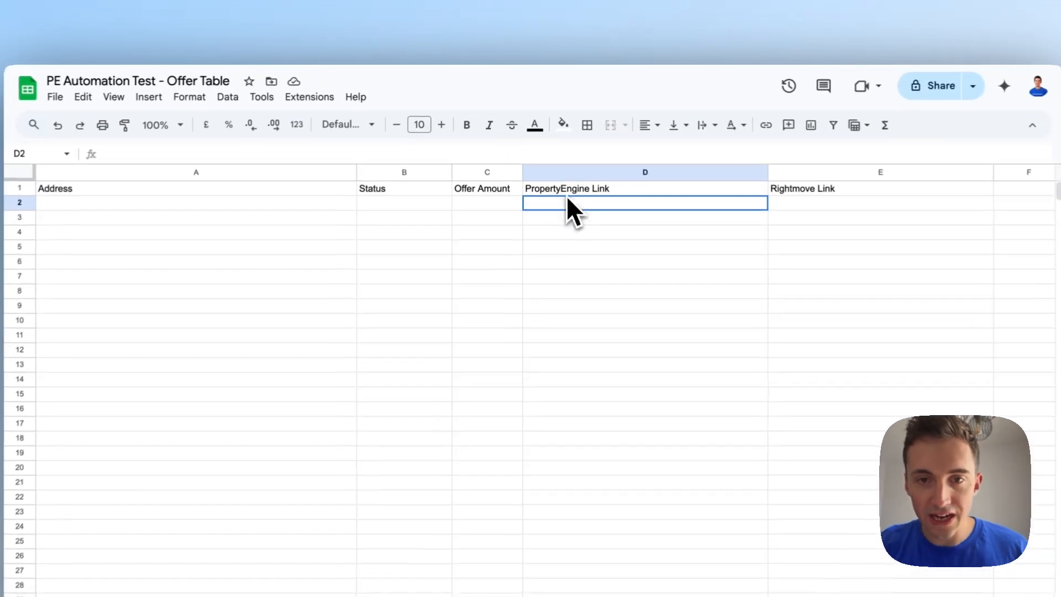
left_click_drag(567, 196, 567, 193)
Back in the flow, mark the sheet's first row as headers and map Address to the trigger's property address.
left_click(467, 24)
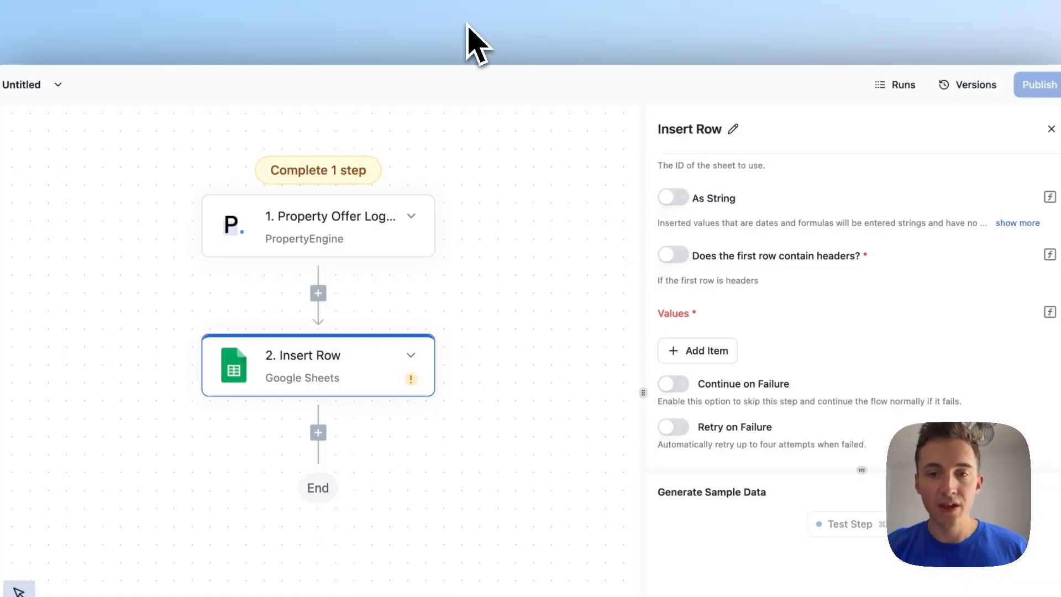
left_click(671, 258)
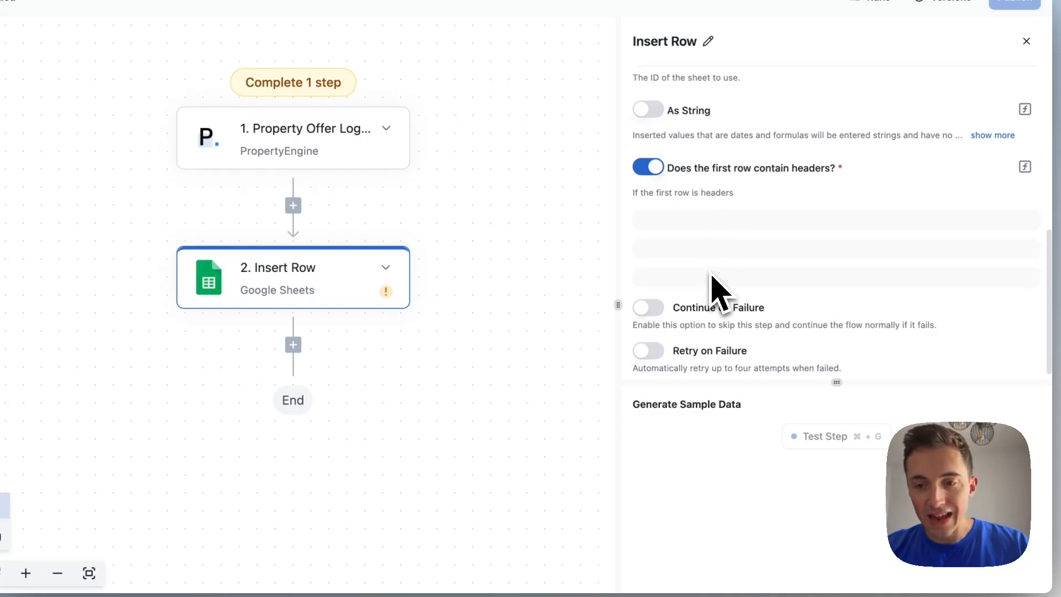
left_click(728, 242)
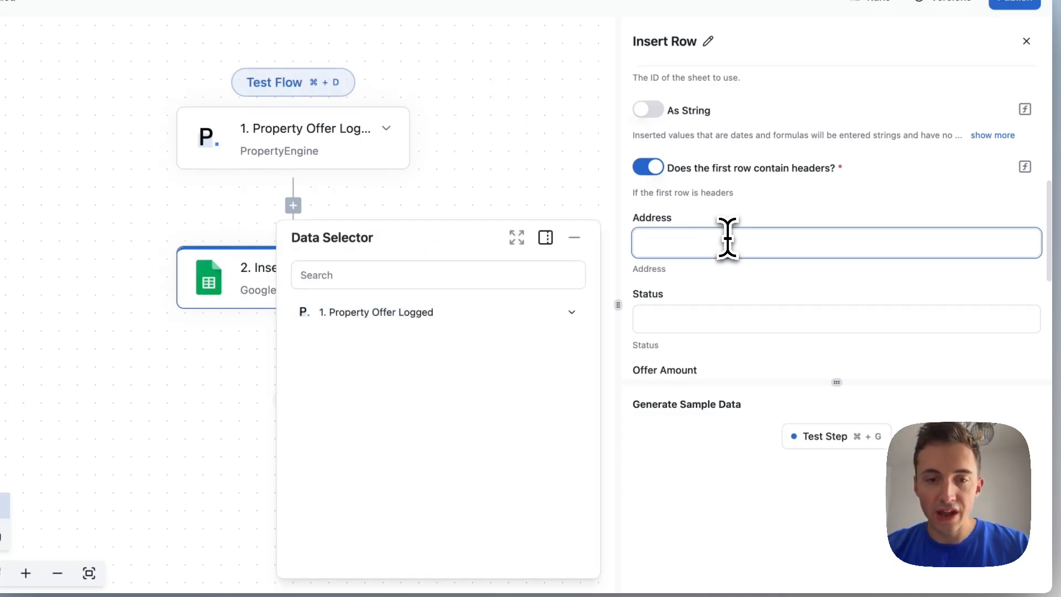
left_click(489, 318)
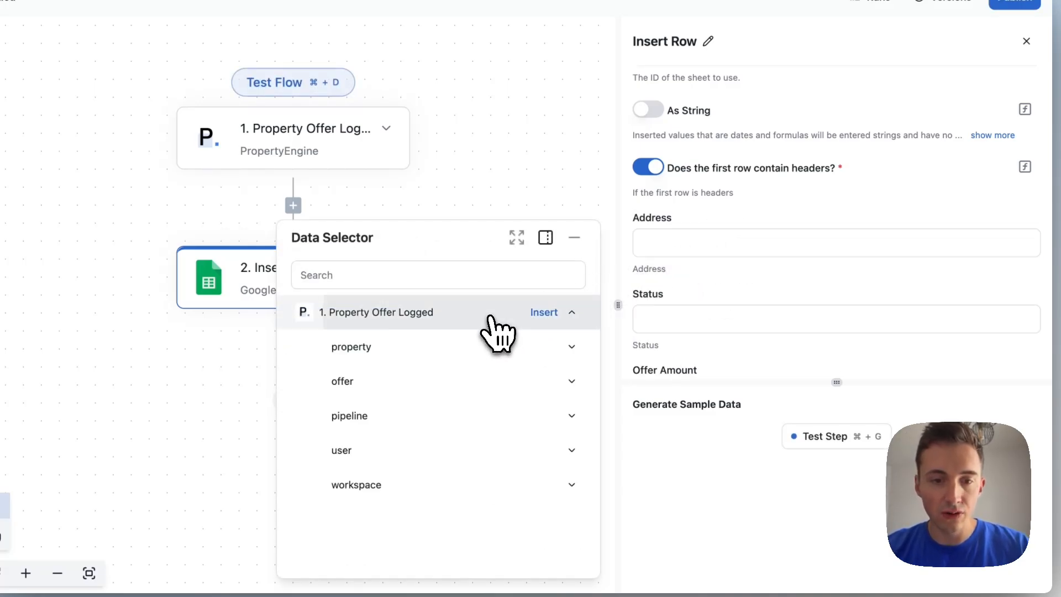
left_click(442, 356)
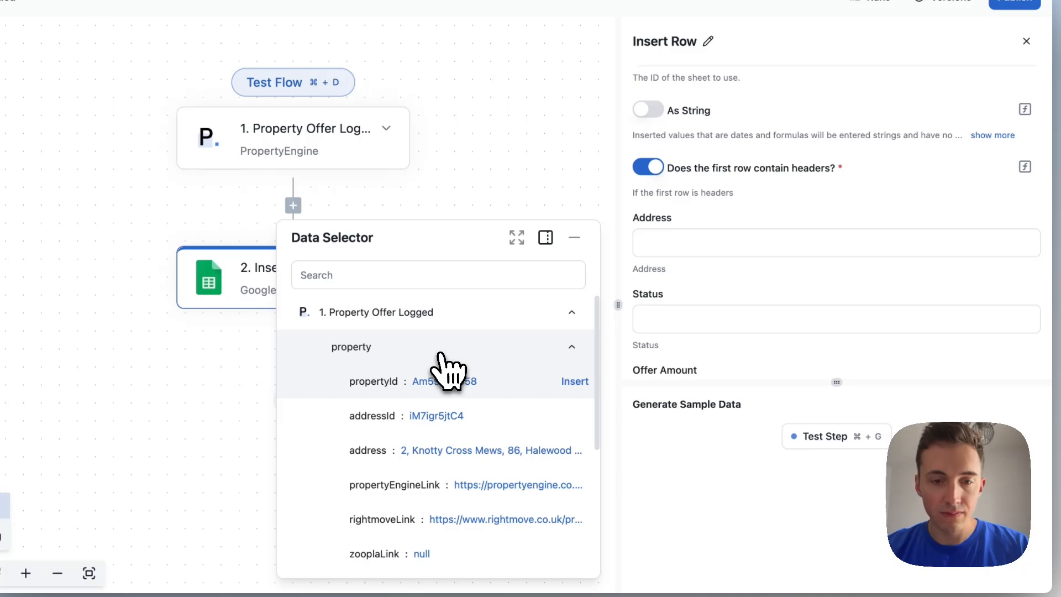
left_click(497, 450)
Map the Insert Row step's Status column to the outcome of the logged offer from the trigger.
scroll(687, 276, "down", 1)
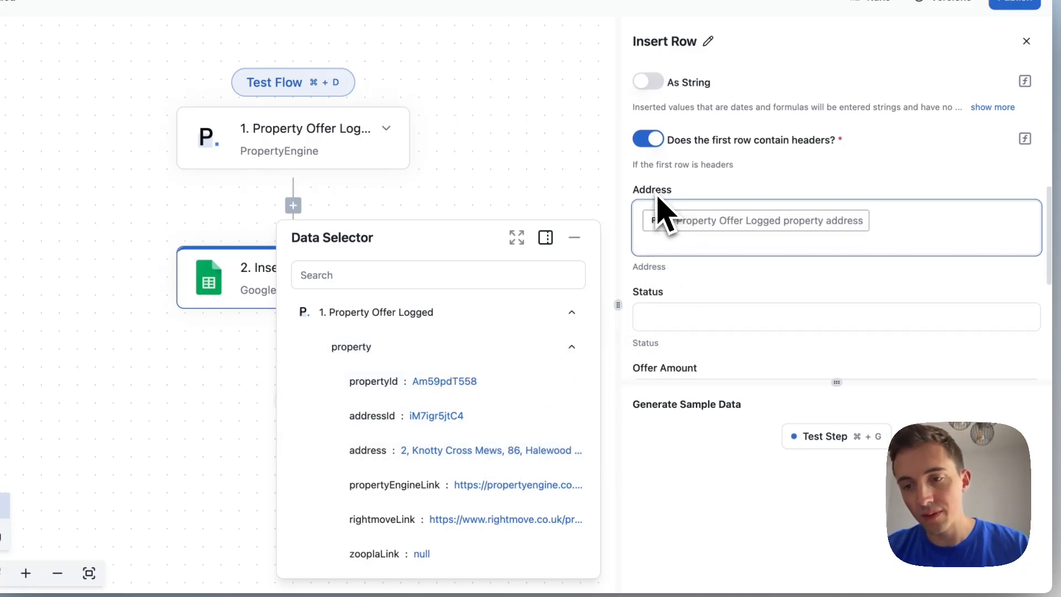
scroll(678, 237, "down", 2)
left_click(671, 246)
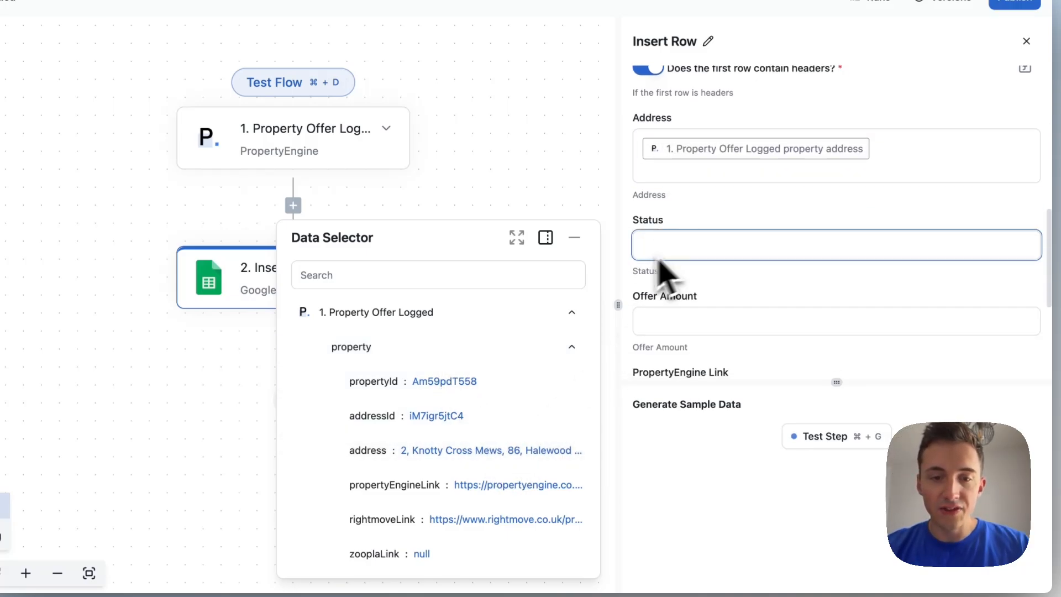
left_click(481, 348)
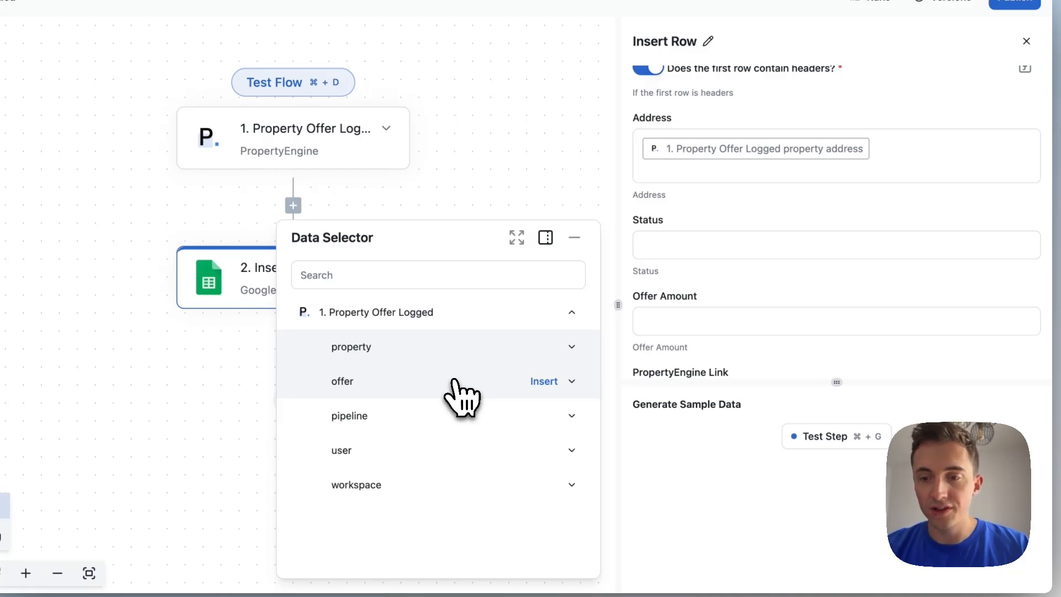
left_click(459, 382)
scroll(462, 398, "down", 3)
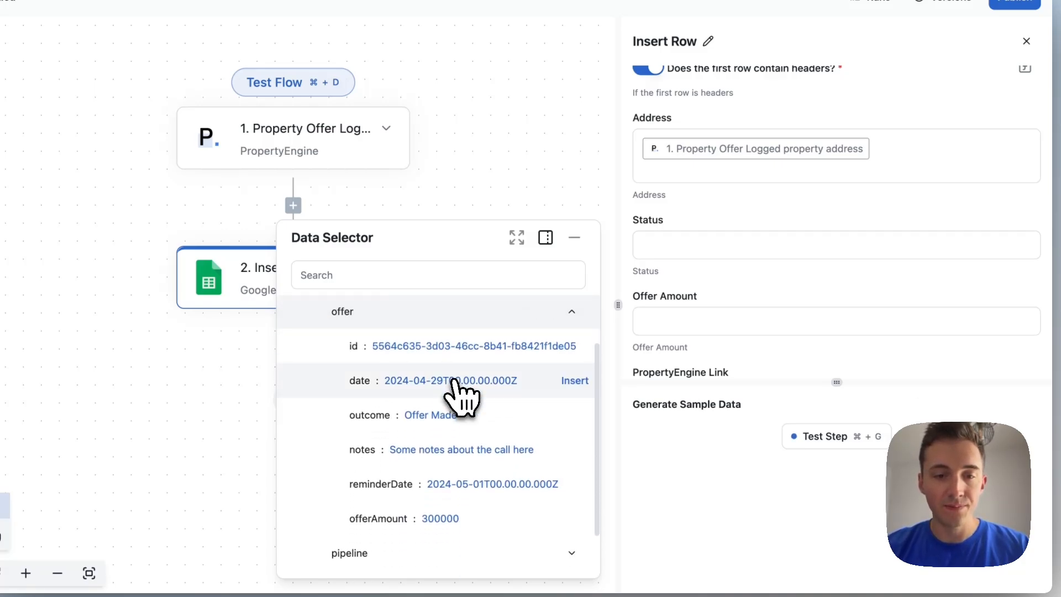
left_click(463, 381)
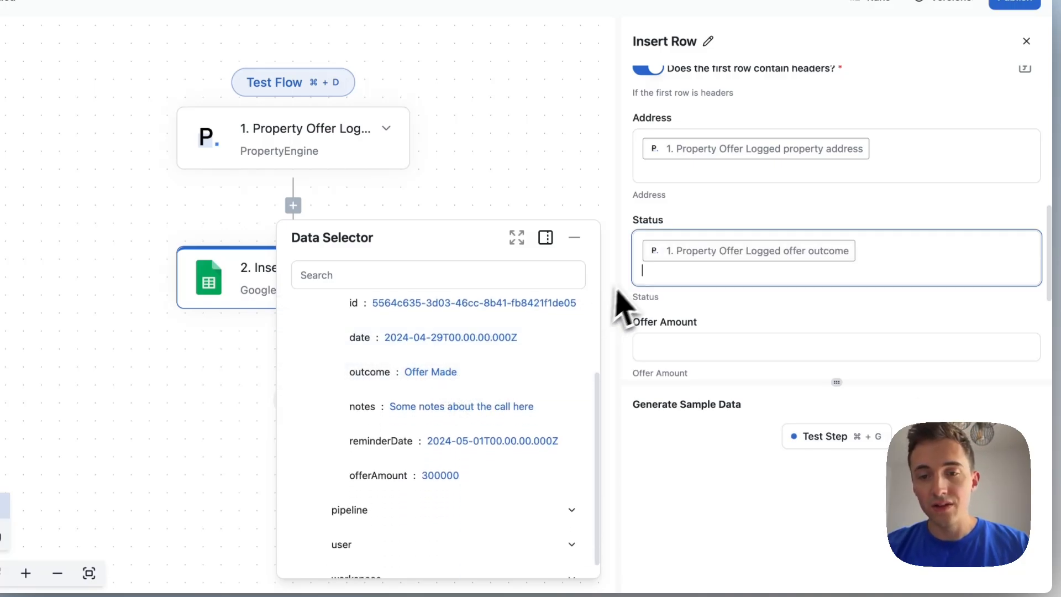
left_click(733, 225)
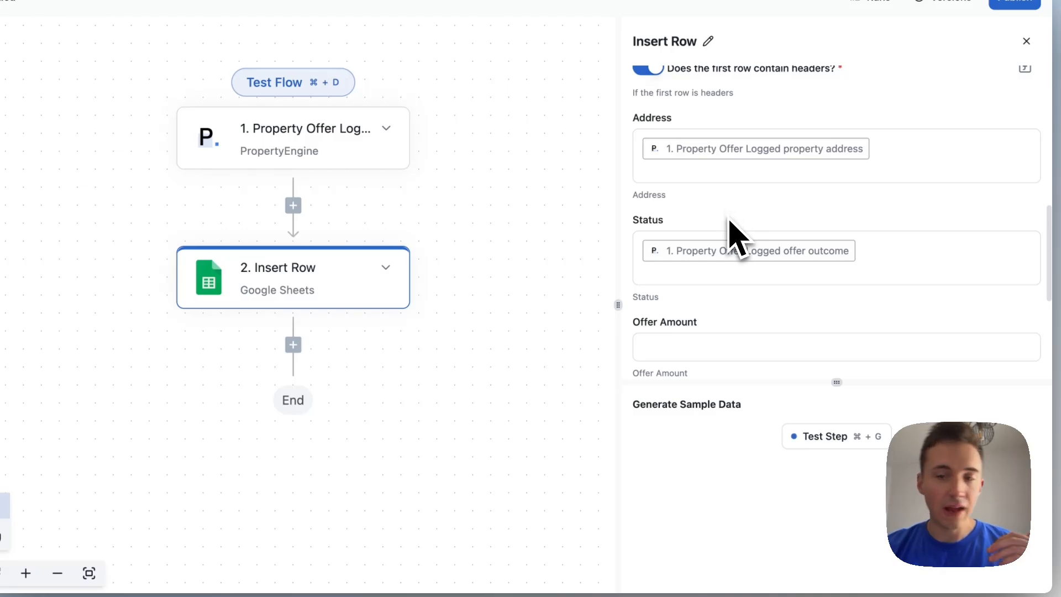
Map the Offer Amount column to the trigger's offerAmount value.
scroll(729, 224, "down", 2)
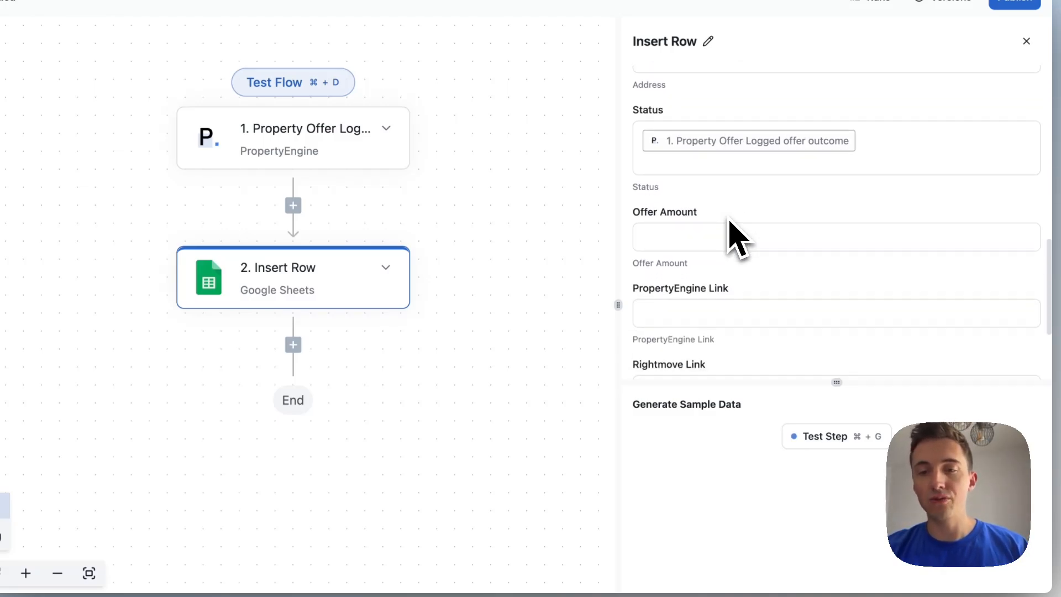
left_click(694, 233)
scroll(486, 375, "down", 1)
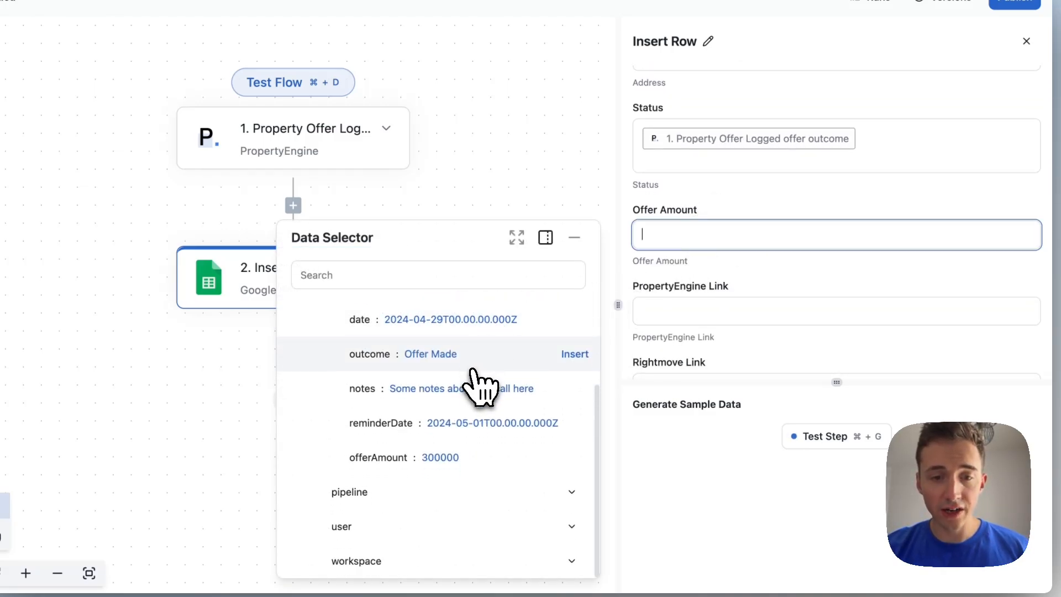
left_click(453, 459)
Map the PropertyEngine Link column to the propertyEngineLink value in the trigger's property data.
left_click(705, 307)
scroll(711, 277, "down", 2)
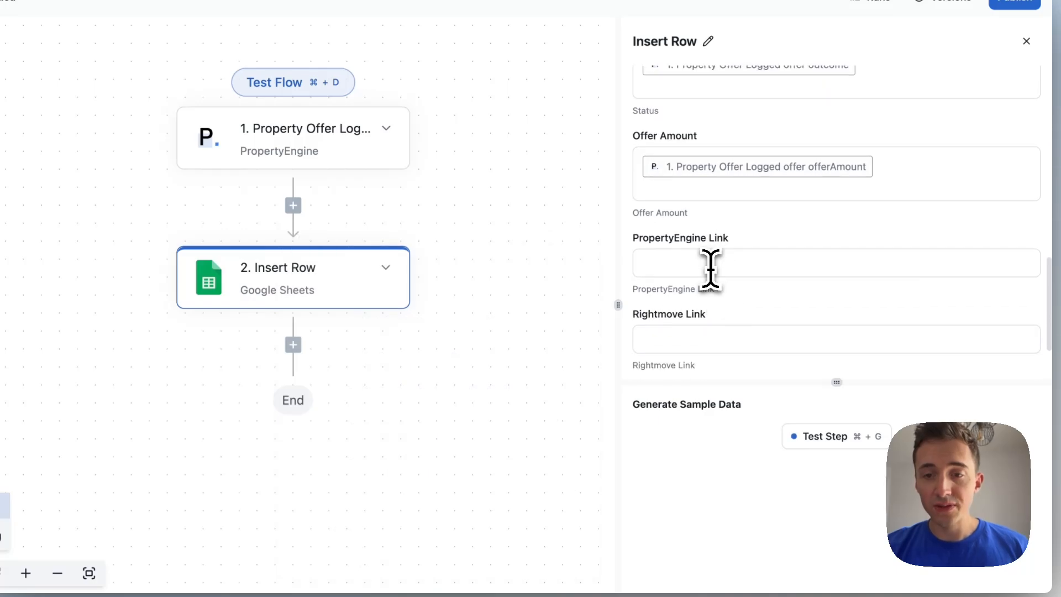
left_click(710, 271)
scroll(486, 412, "up", 3)
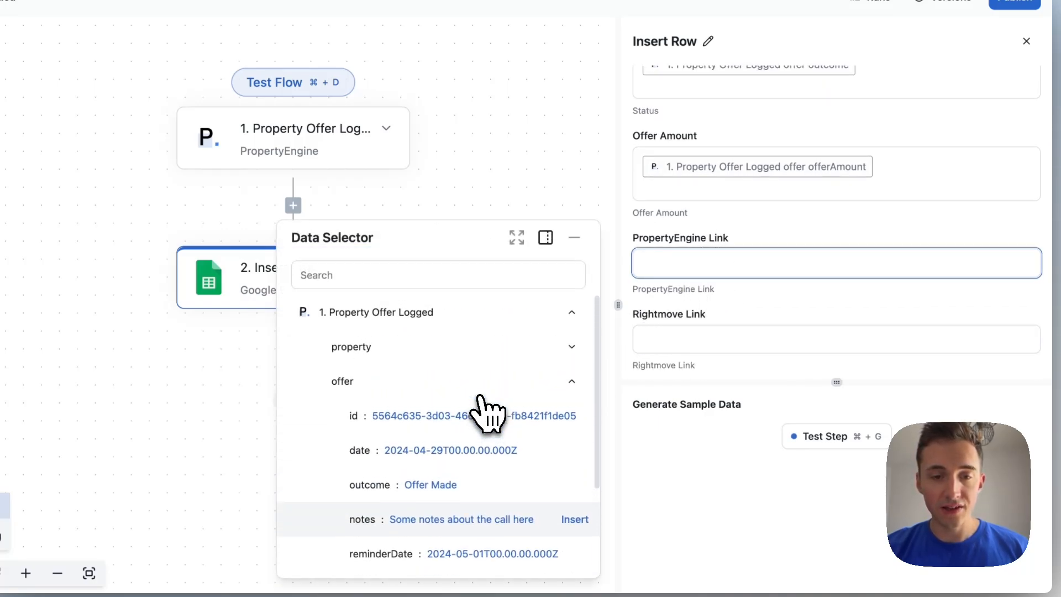
left_click(475, 348)
scroll(490, 424, "down", 3)
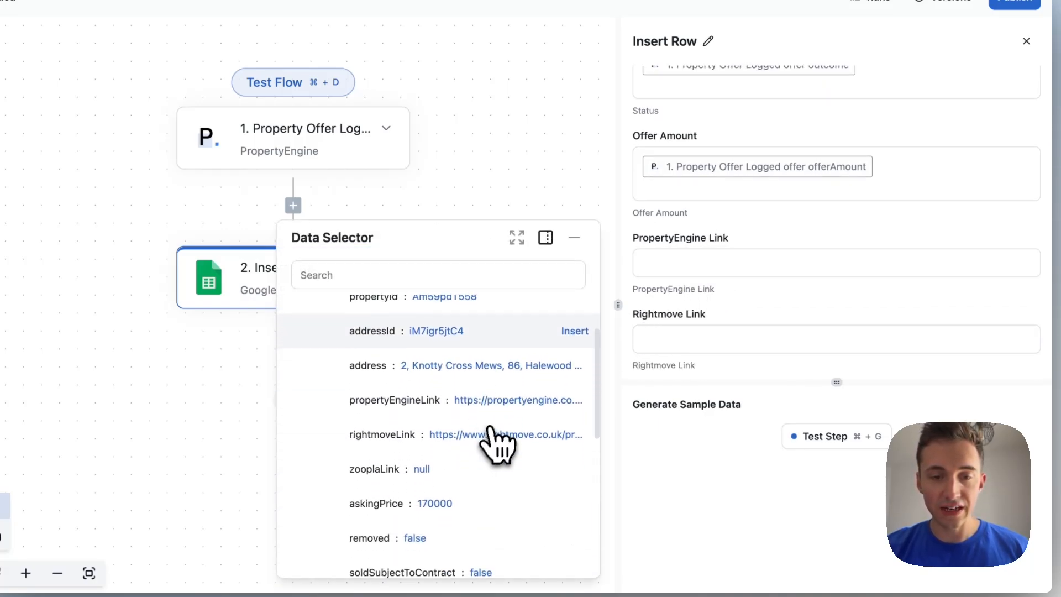
left_click(500, 401)
Map the Rightmove Link column to the rightmoveLink value in the trigger's property data.
left_click(715, 338)
scroll(714, 339, "down", 2)
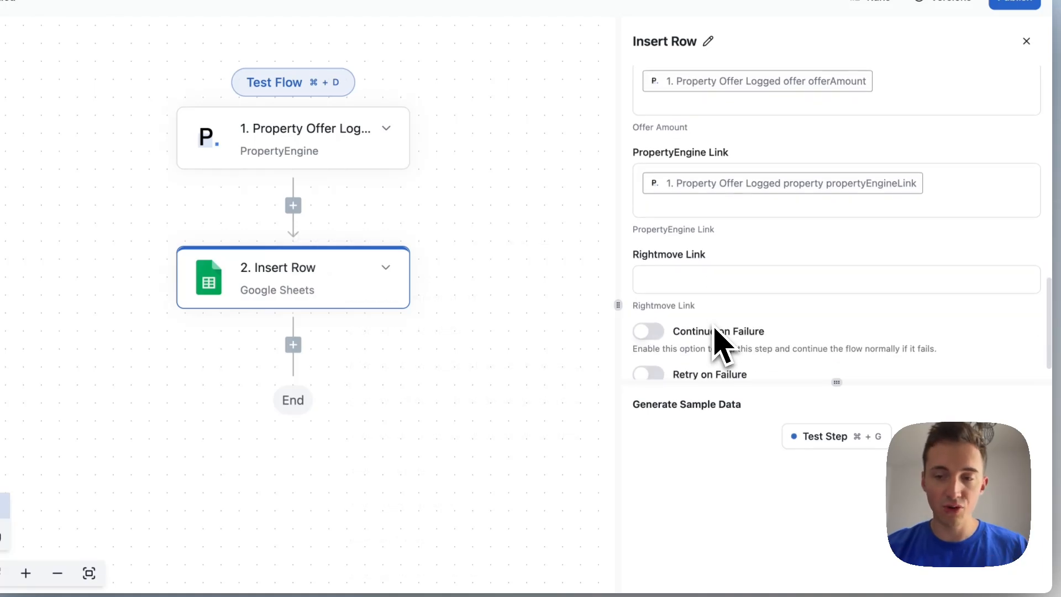
left_click(694, 279)
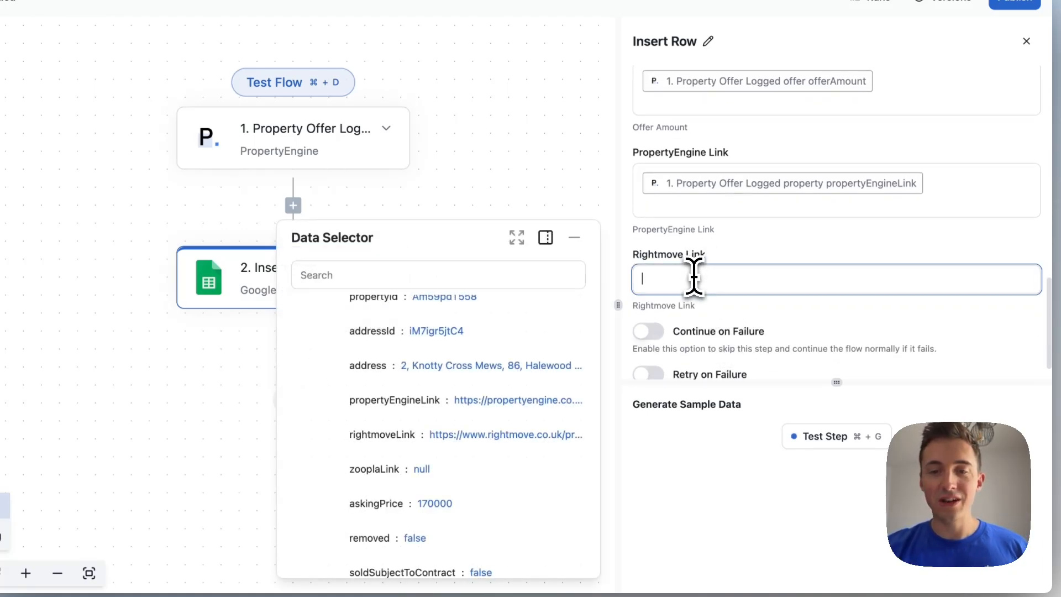
scroll(473, 398, "down", 1)
left_click(467, 404)
left_click(734, 244)
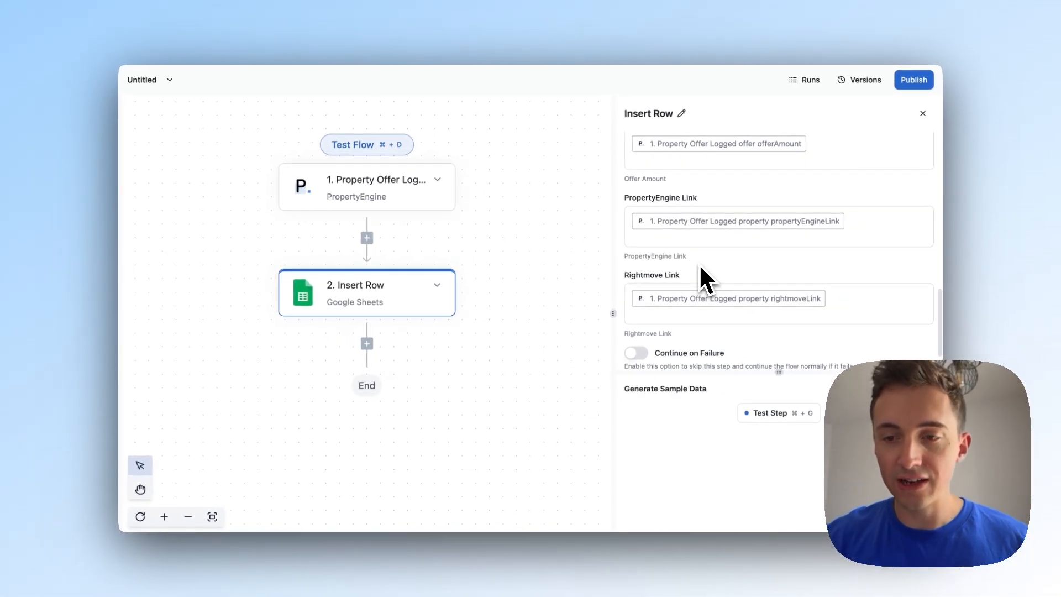
Review the column mappings and test the Insert Row step to generate sample data.
scroll(700, 266, "down", 2)
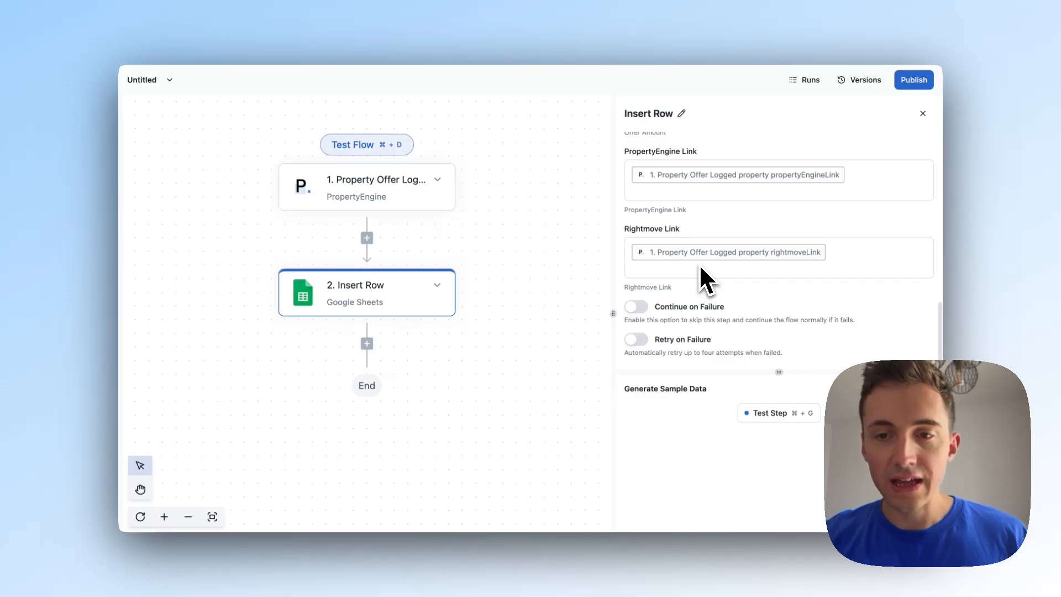
scroll(698, 263, "up", 6)
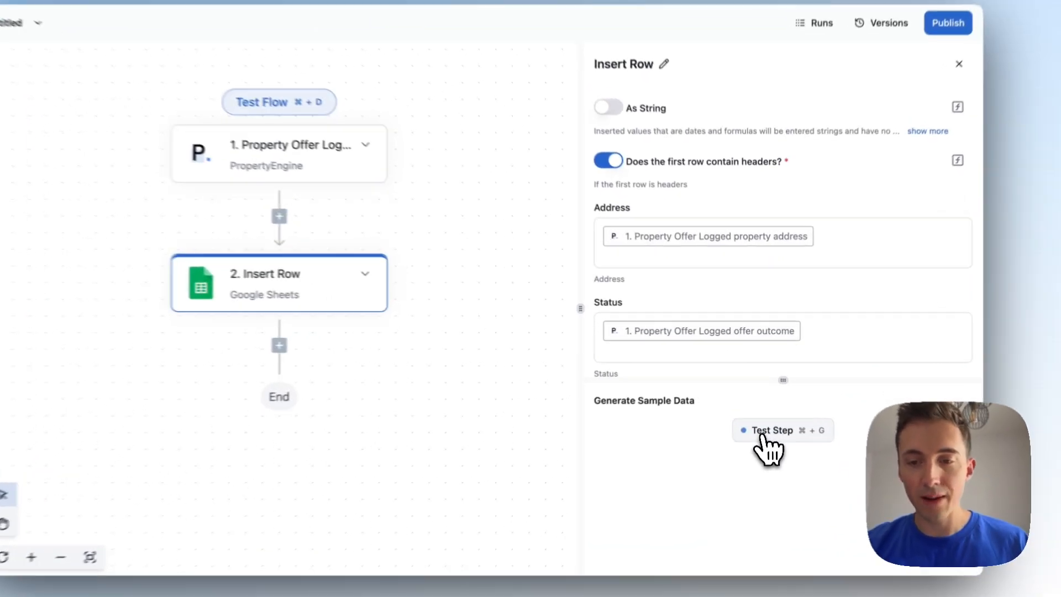
left_click(764, 416)
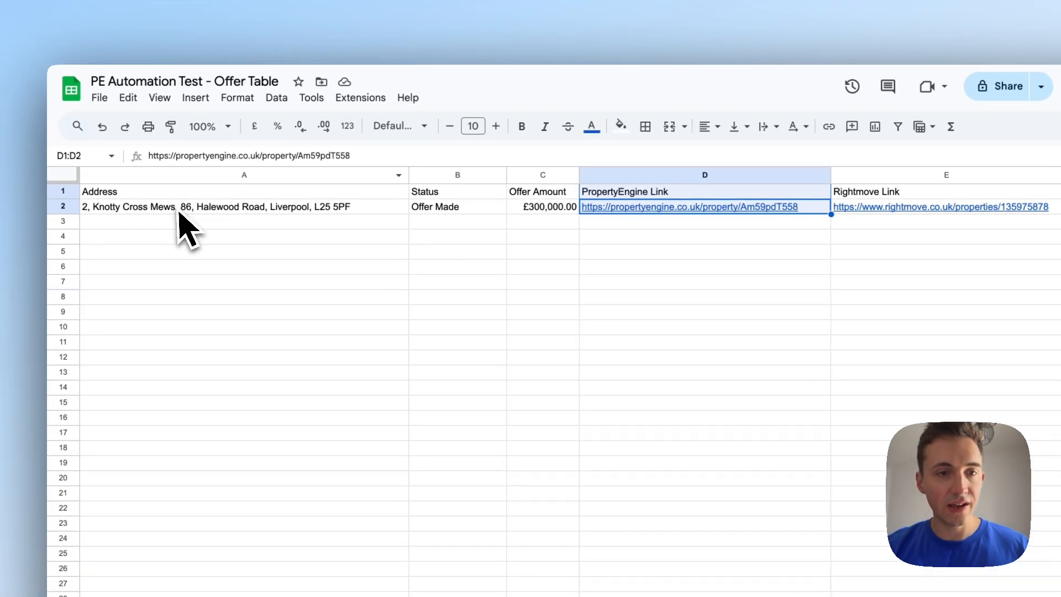
Switch to the offer table in Google Sheets and check the inserted row's address, status and offer amount.
left_click(111, 206)
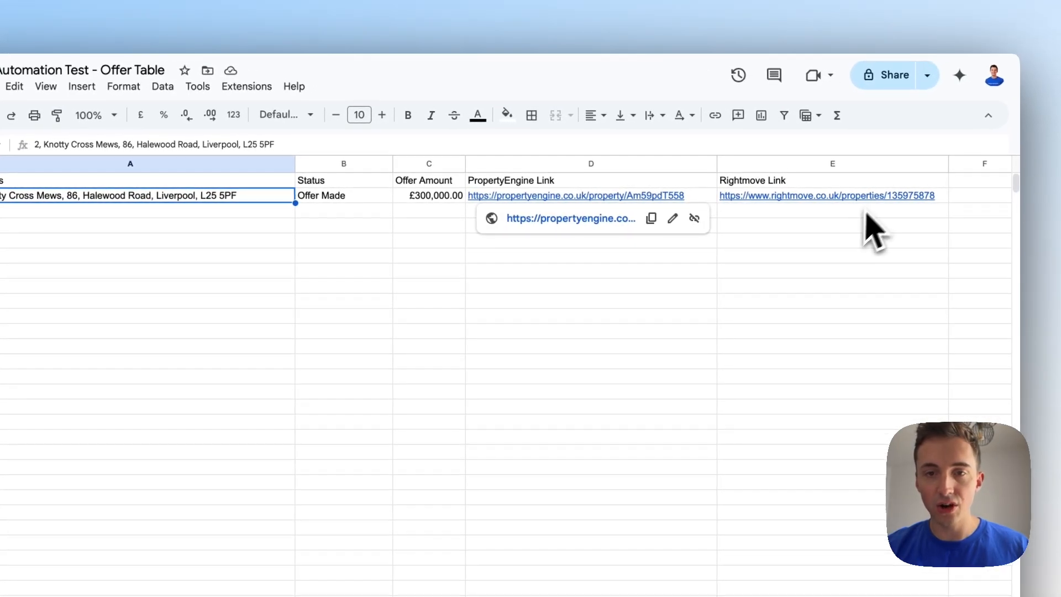
left_click(433, 197)
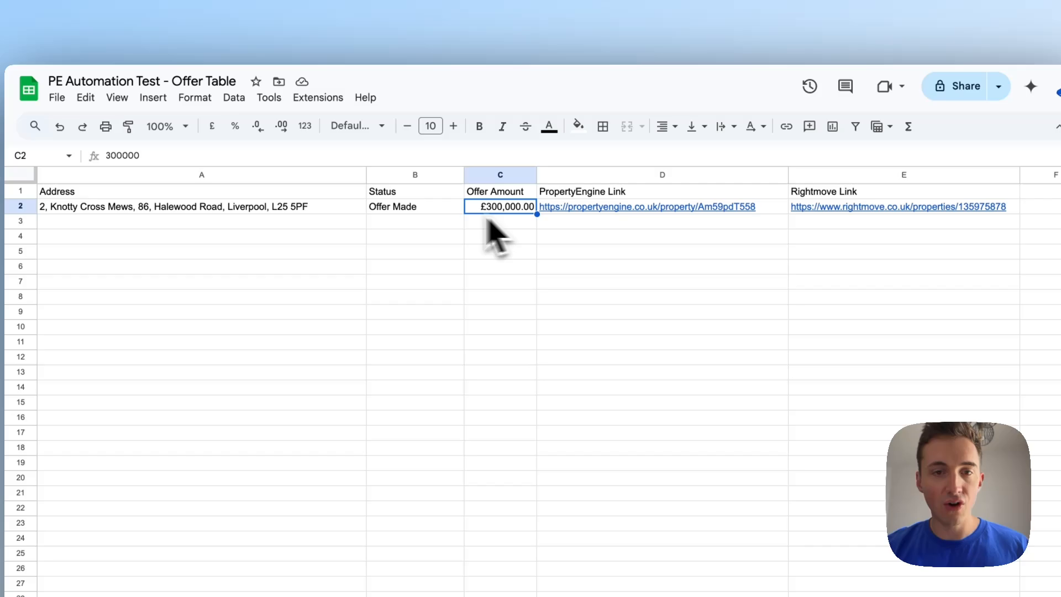
left_click(410, 210)
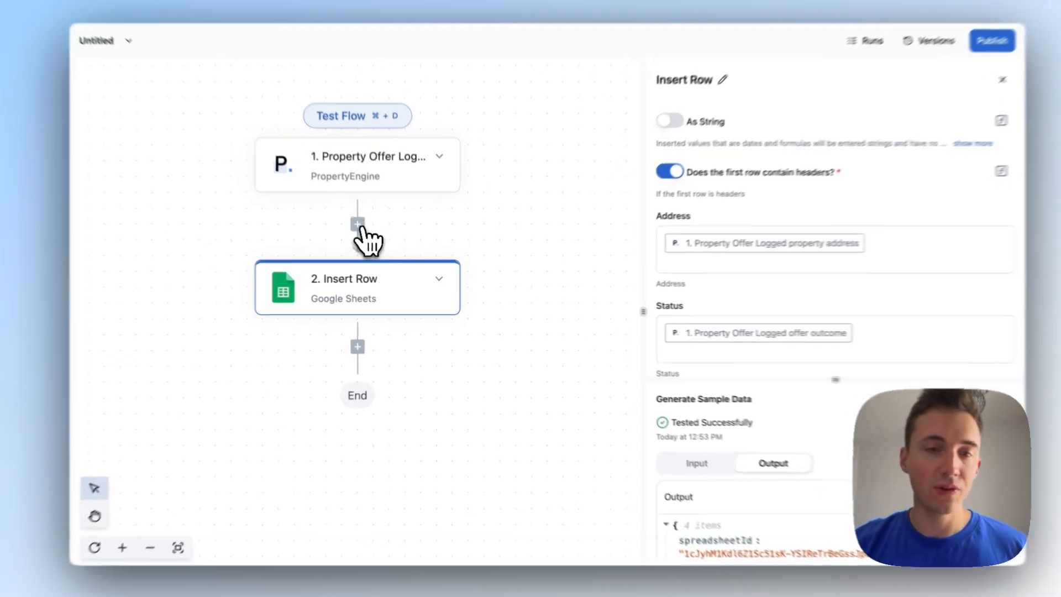
Back in the flow, add a Google Sheets Find Rows step between the trigger and Insert Row, using the existing connection.
left_click(367, 238)
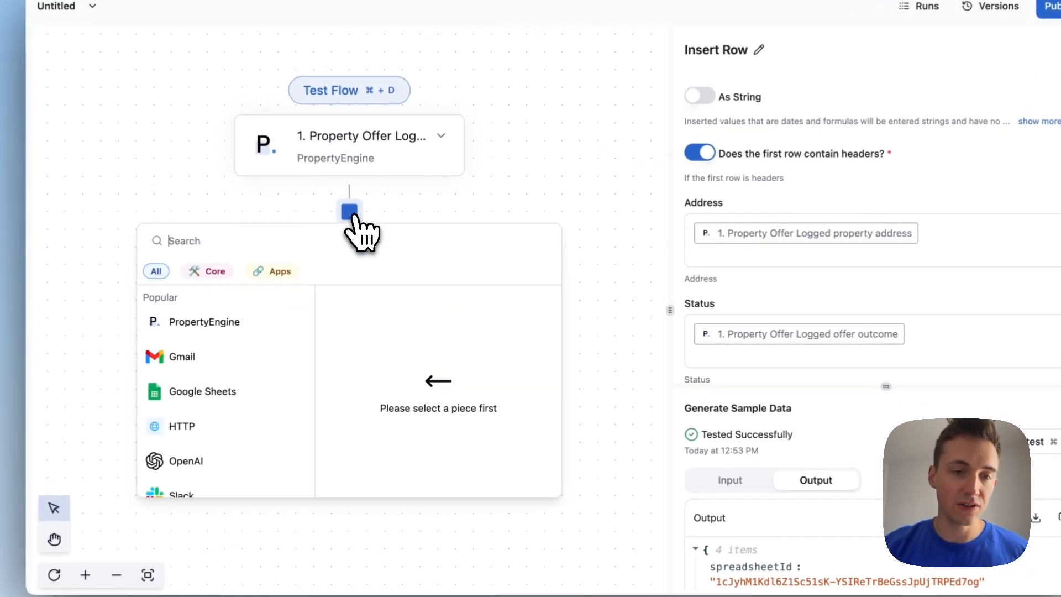
mouse_move(295, 380)
scroll(332, 412, "down", 2)
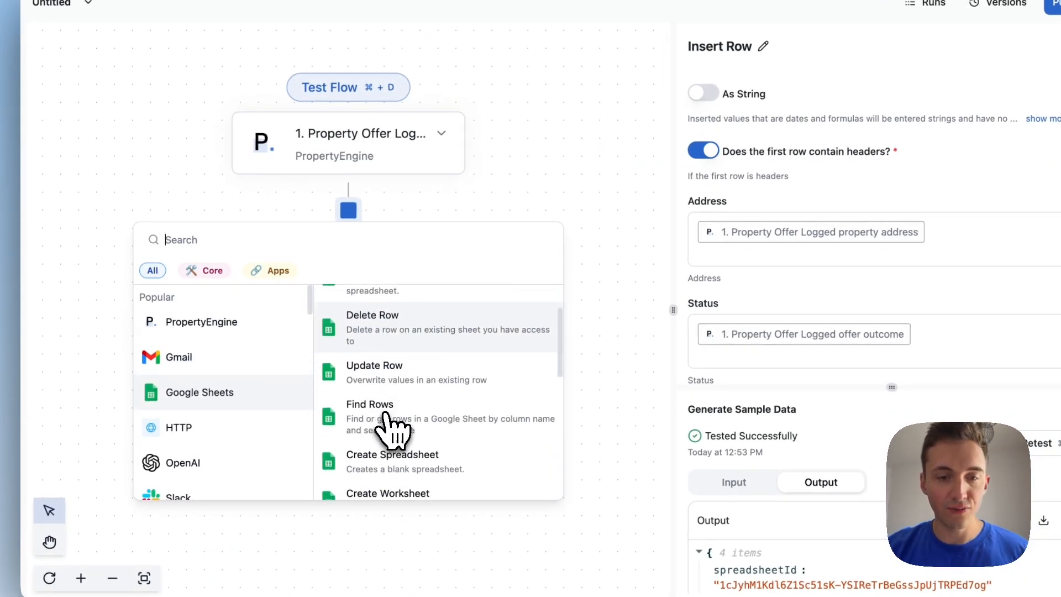
left_click(394, 421)
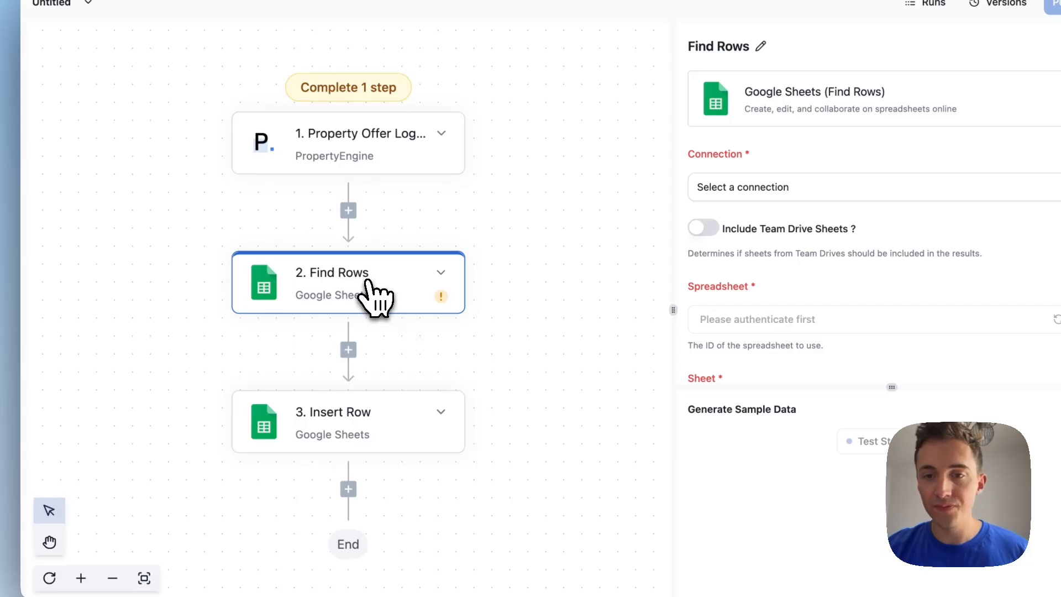
left_click(742, 194)
left_click(734, 243)
Set the Find Rows step's target to Sheet1 of the "PE Automation Test - Offer Table" spreadsheet.
scroll(816, 292, "down", 3)
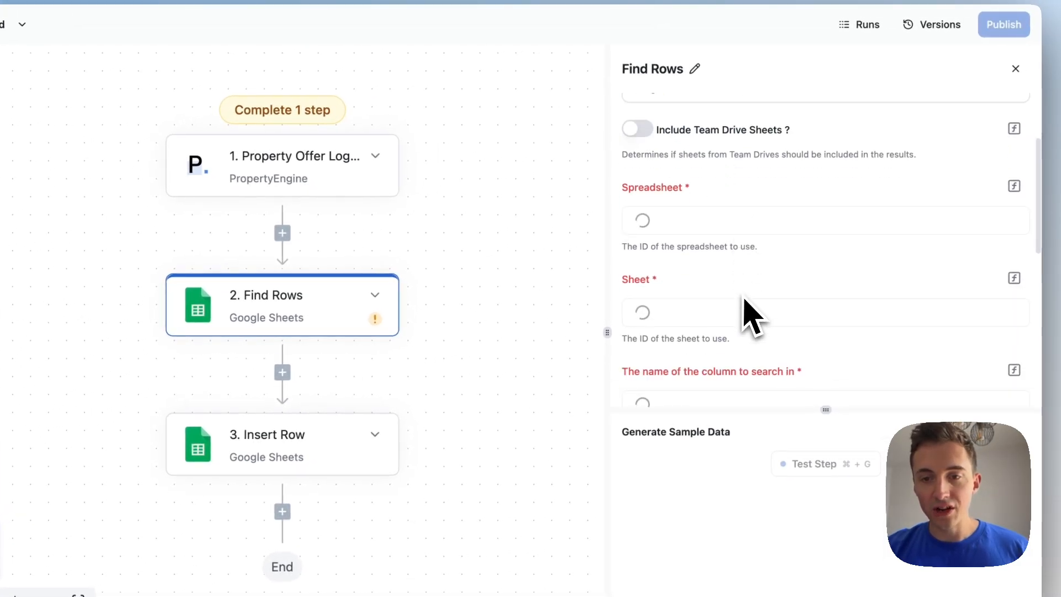
left_click(749, 223)
left_click(727, 282)
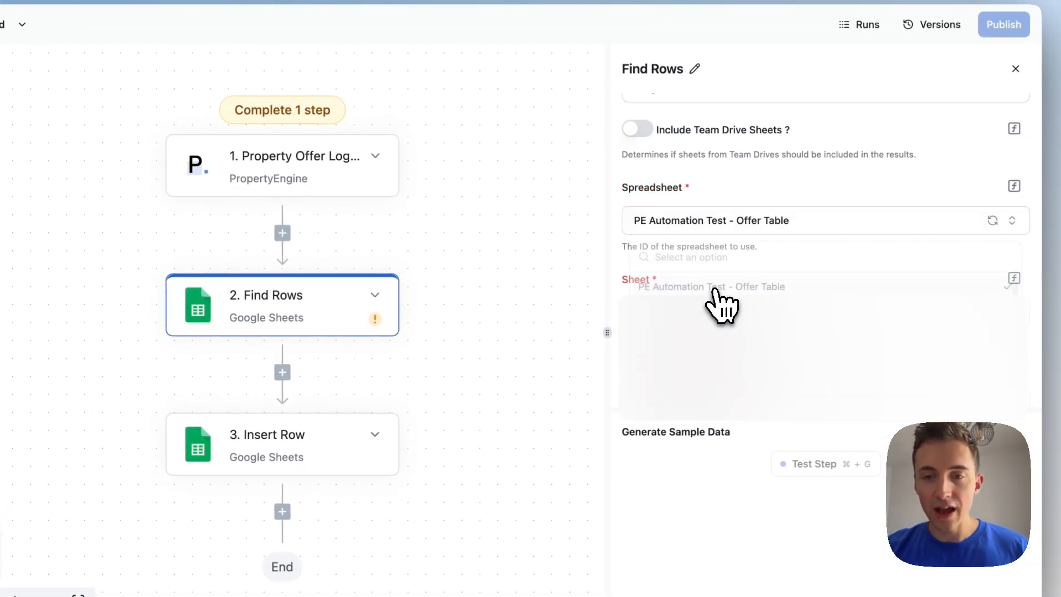
scroll(734, 298, "down", 2)
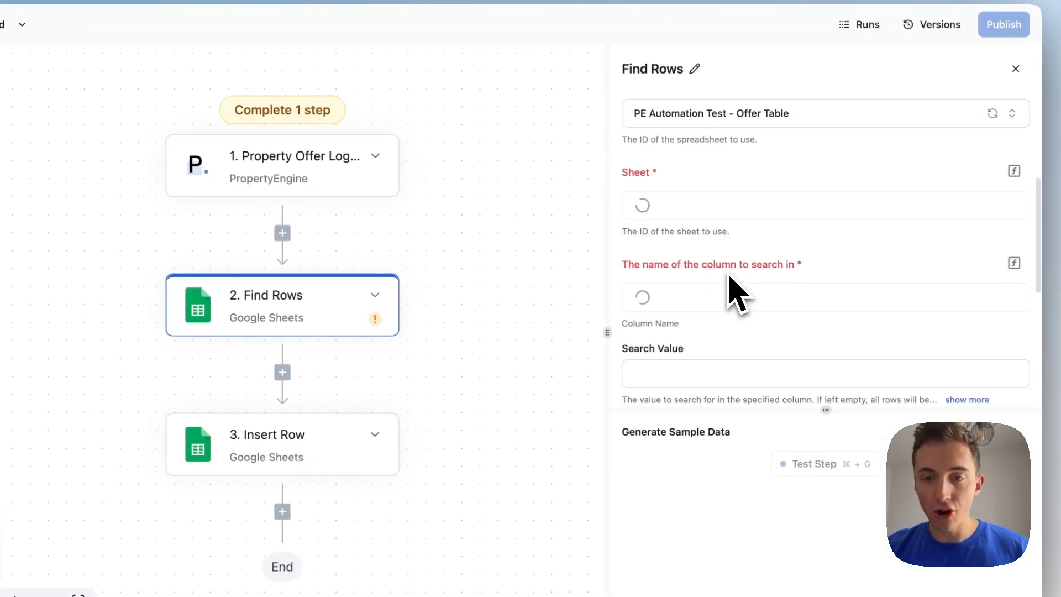
left_click(720, 216)
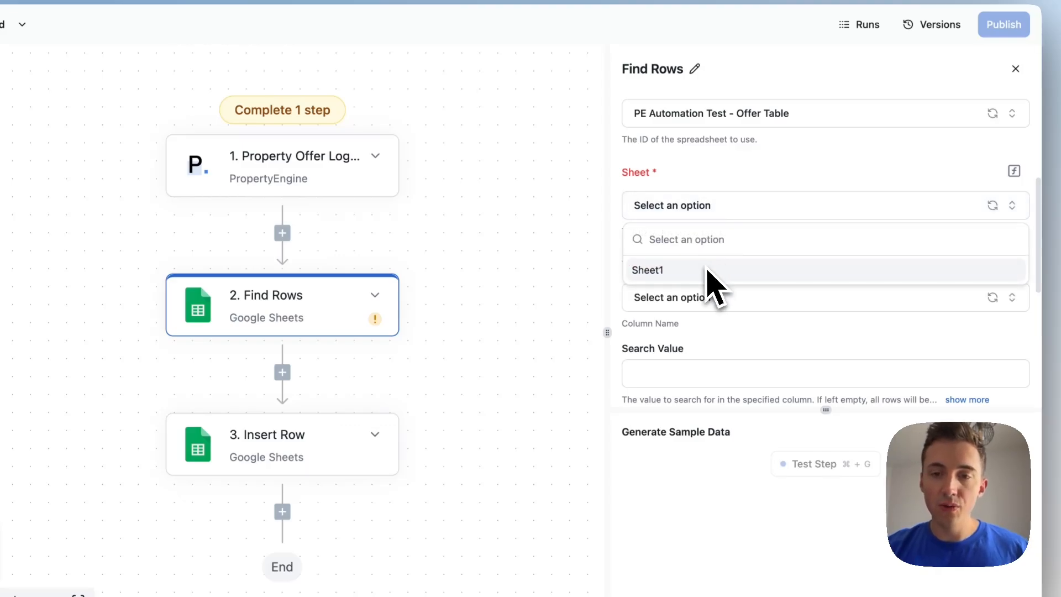
left_click(706, 269)
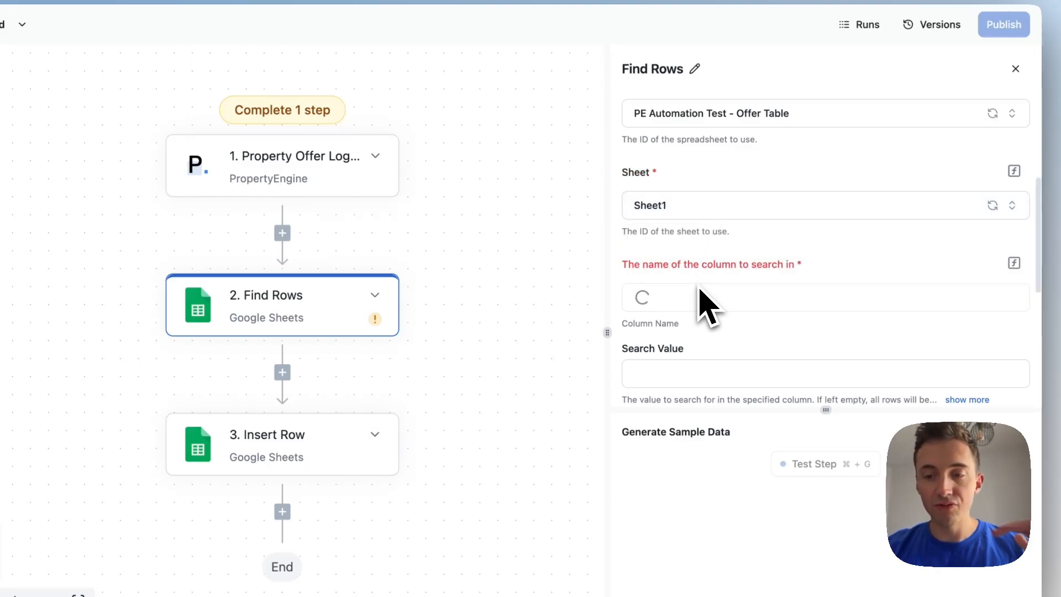
Make Find Rows search the PropertyEngine Link column for the trigger's propertyEngineLink value.
left_click(697, 301)
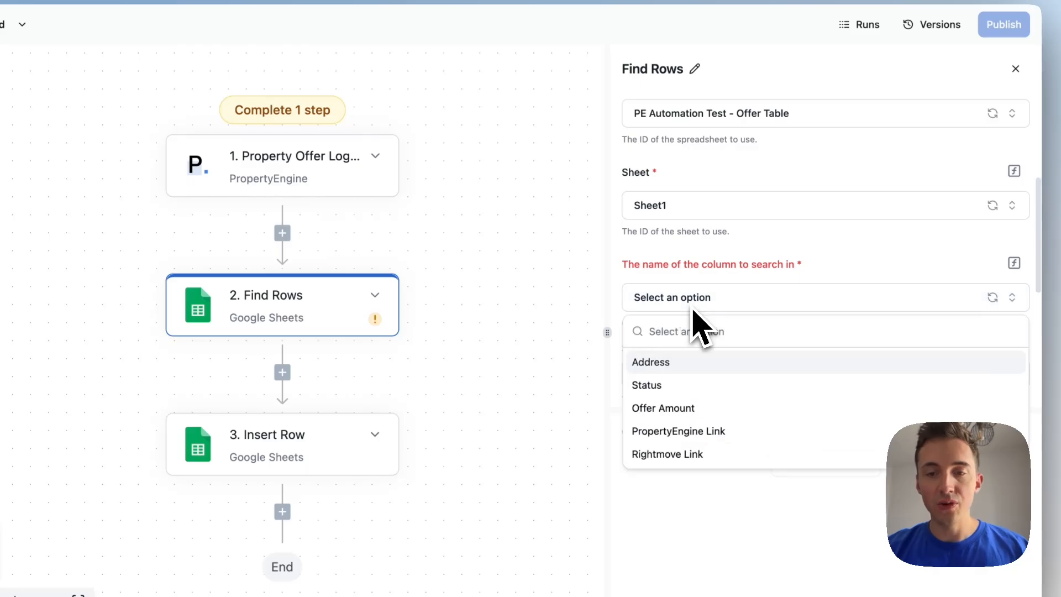
left_click(687, 431)
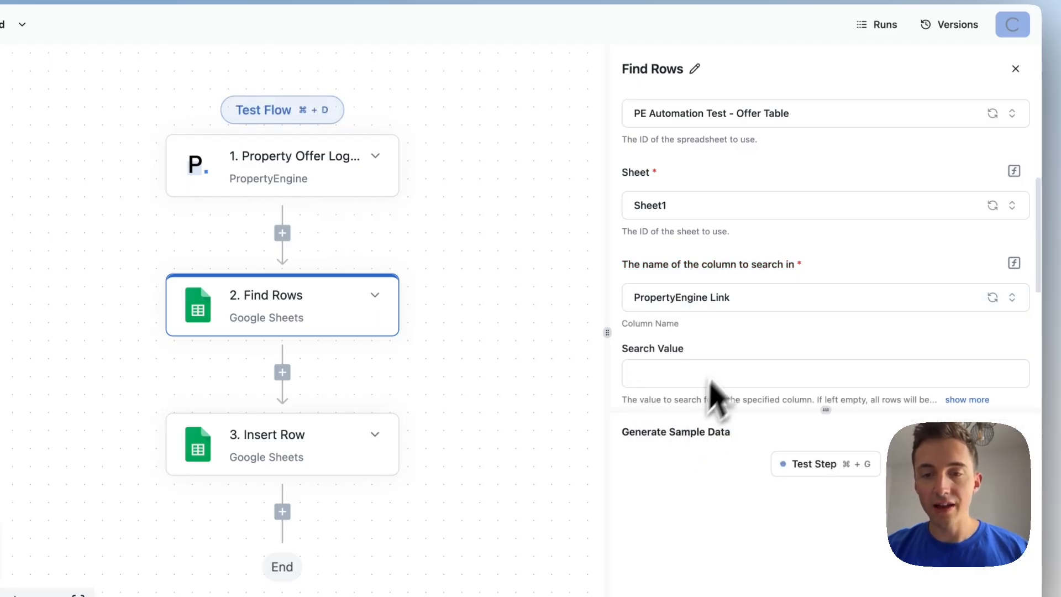
scroll(718, 376, "down", 3)
left_click(718, 253)
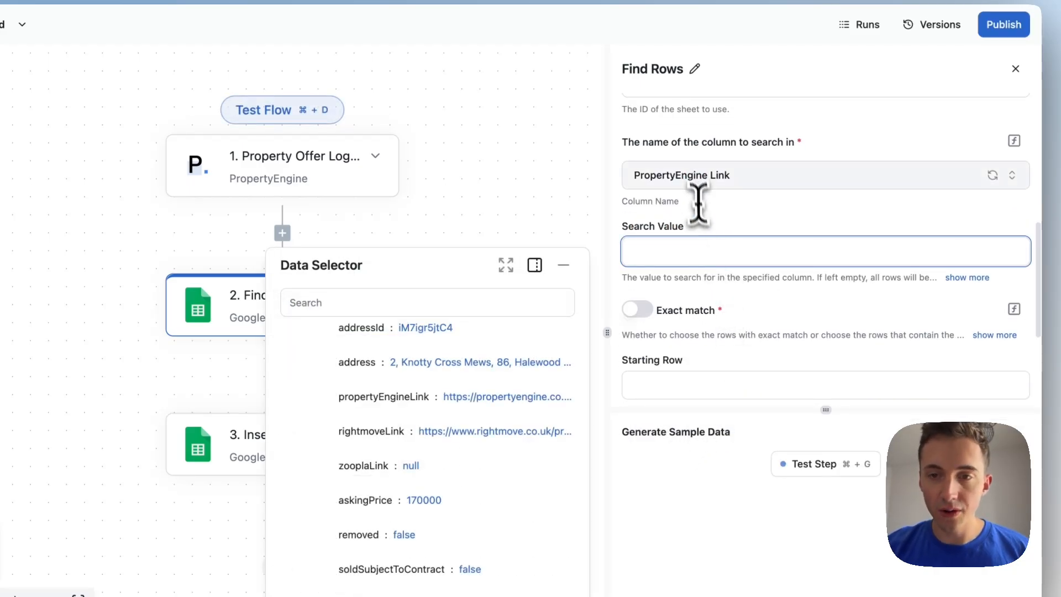
mouse_move(476, 381)
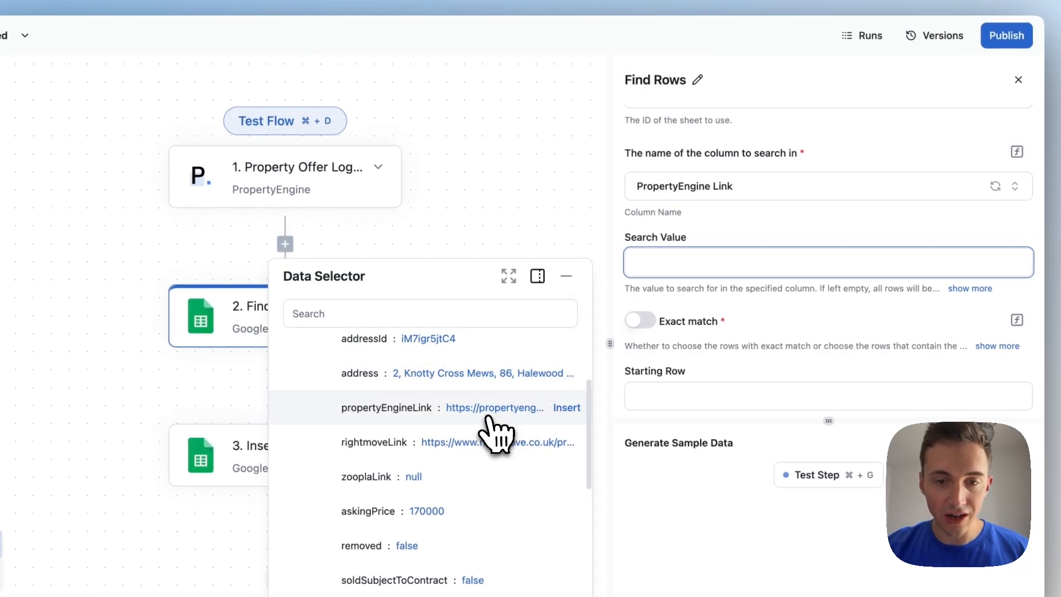
left_click(489, 418)
left_click(687, 314)
Require an exact match in Find Rows, test the step and examine its output.
scroll(687, 315, "down", 3)
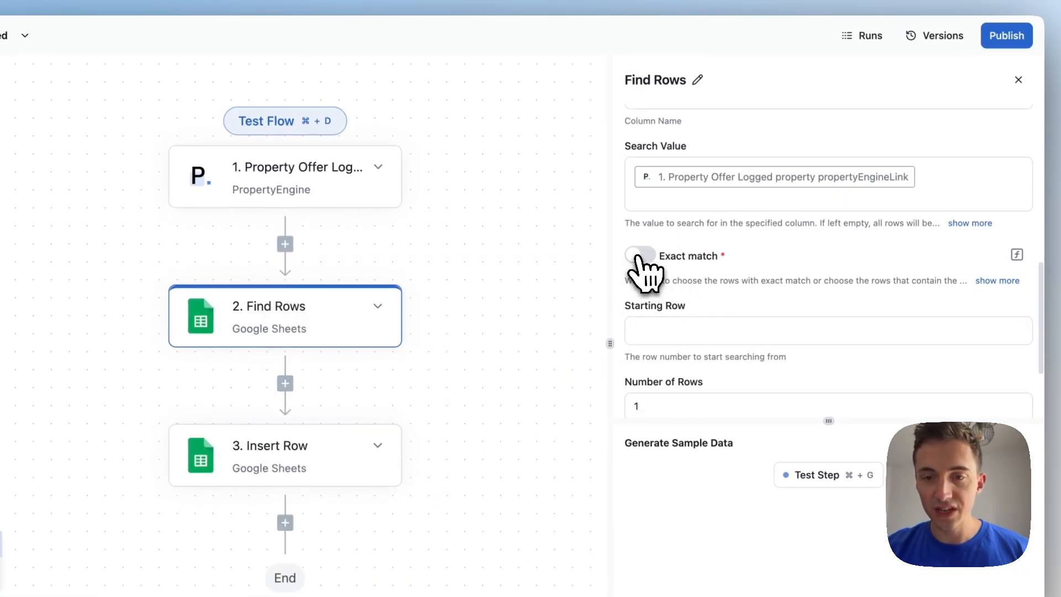
left_click(640, 255)
scroll(670, 379, "down", 4)
left_click(779, 480)
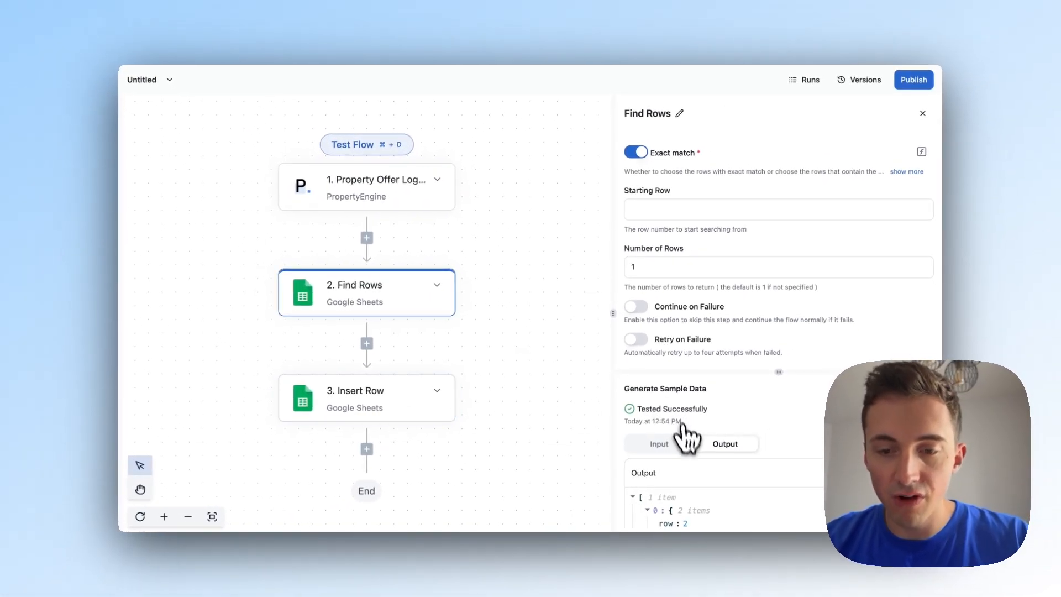
scroll(683, 442, "down", 6)
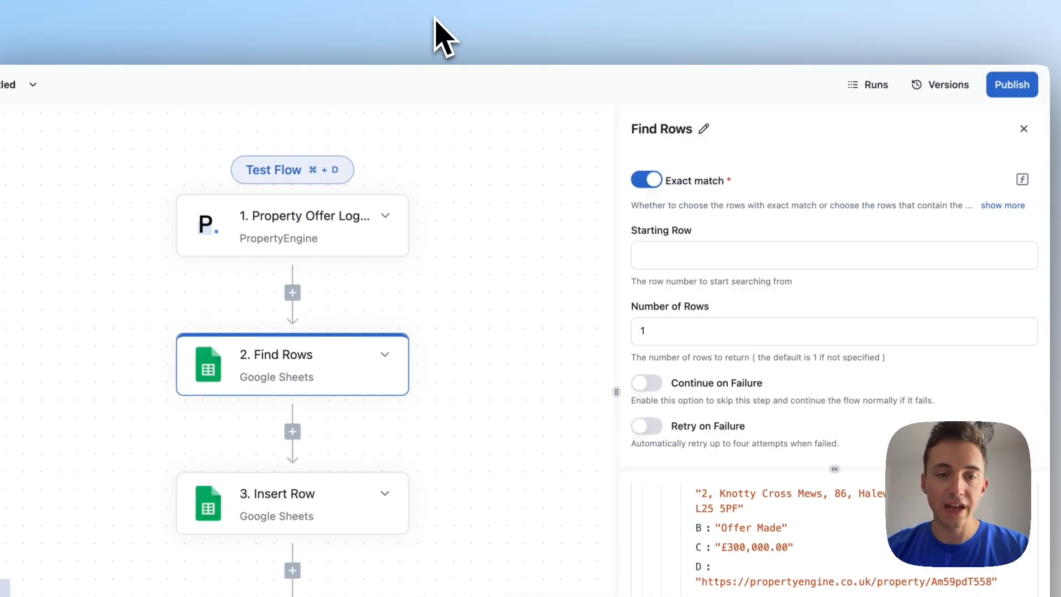
Add a Multi-split branch step after Find Rows and name its first branch "Row already exists".
scroll(387, 288, "down", 2)
scroll(346, 302, "right", 1)
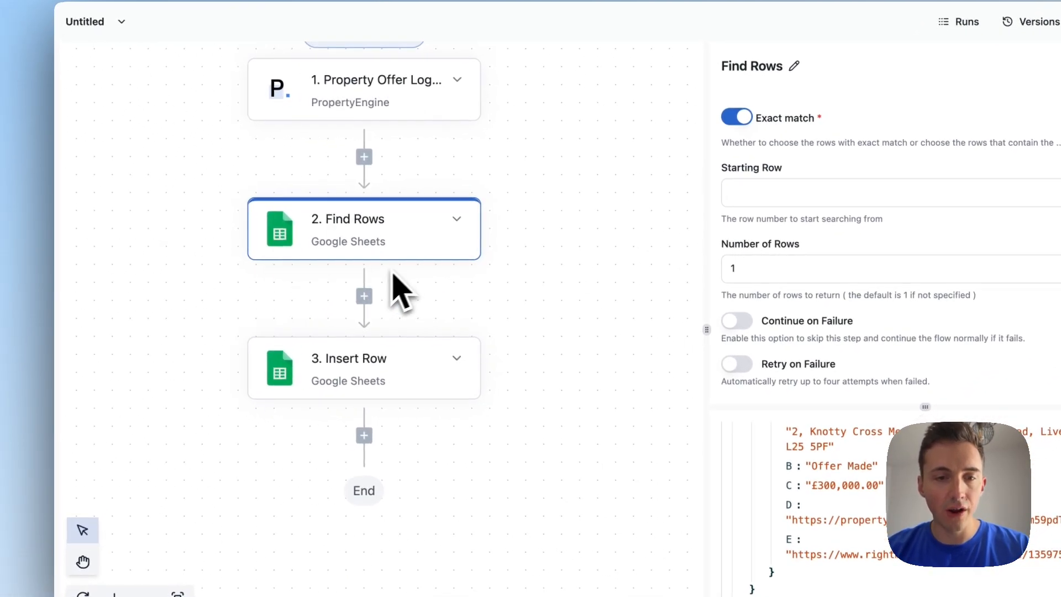
left_click(364, 296)
scroll(257, 483, "down", 4)
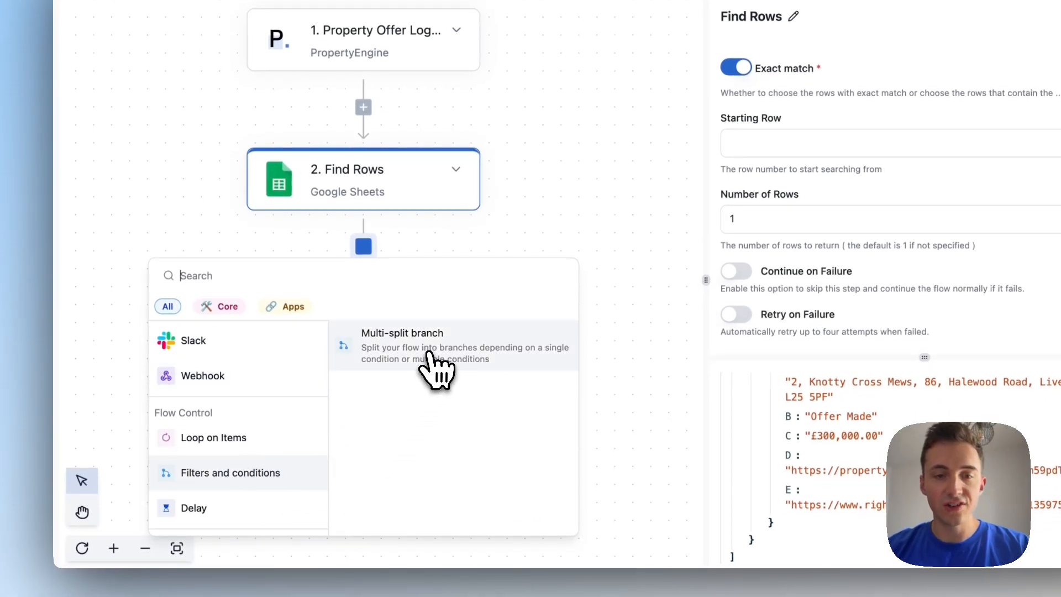
left_click(434, 365)
scroll(429, 350, "down", 2)
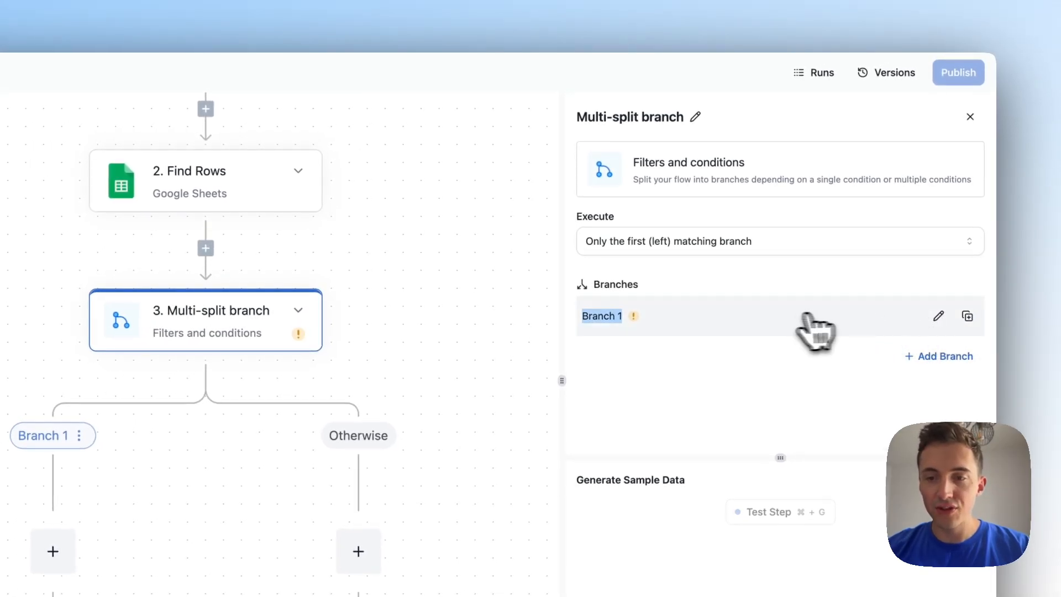
left_click(606, 324)
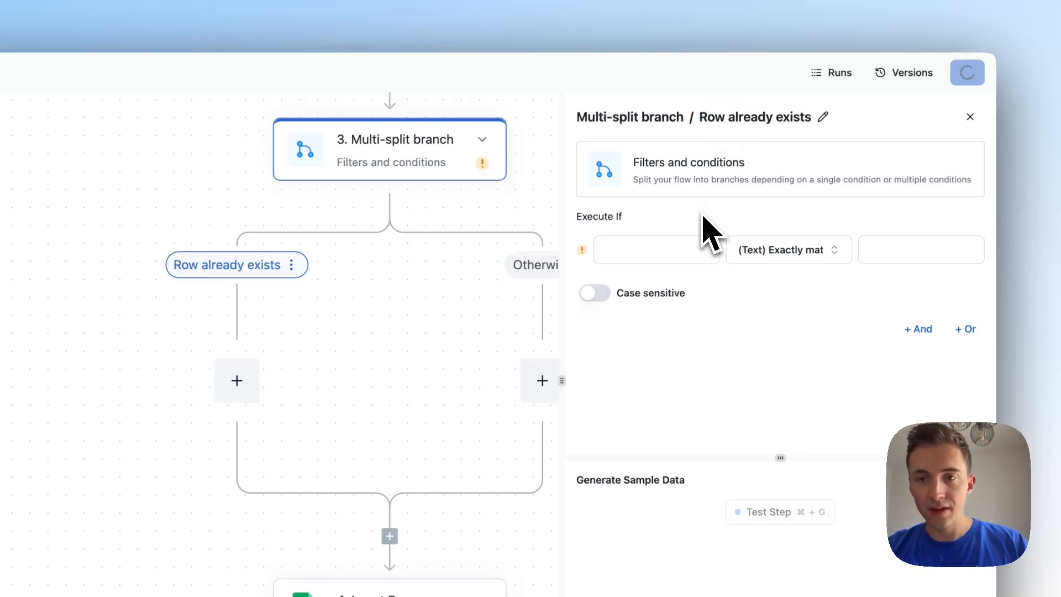
Make the "Row already exists" branch execute if the row value from Find Rows exists.
left_click(666, 254)
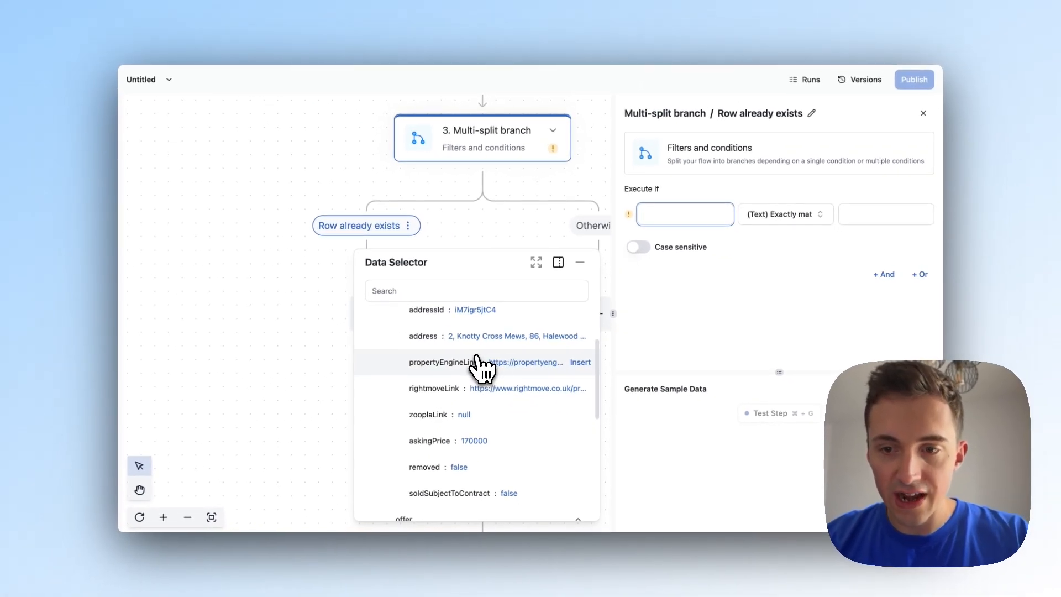
scroll(478, 364, "up", 3)
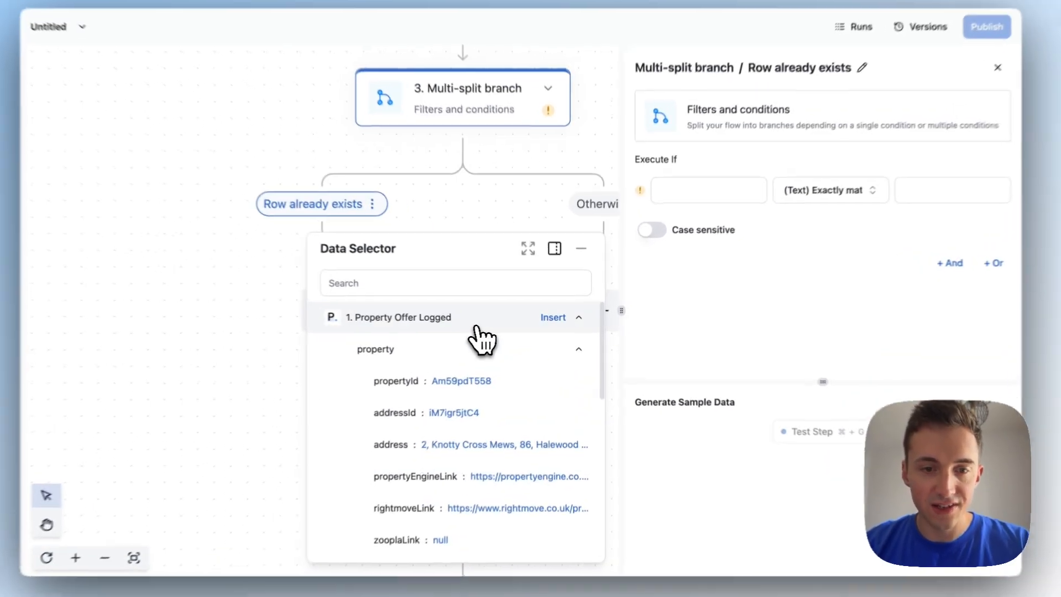
left_click(476, 327)
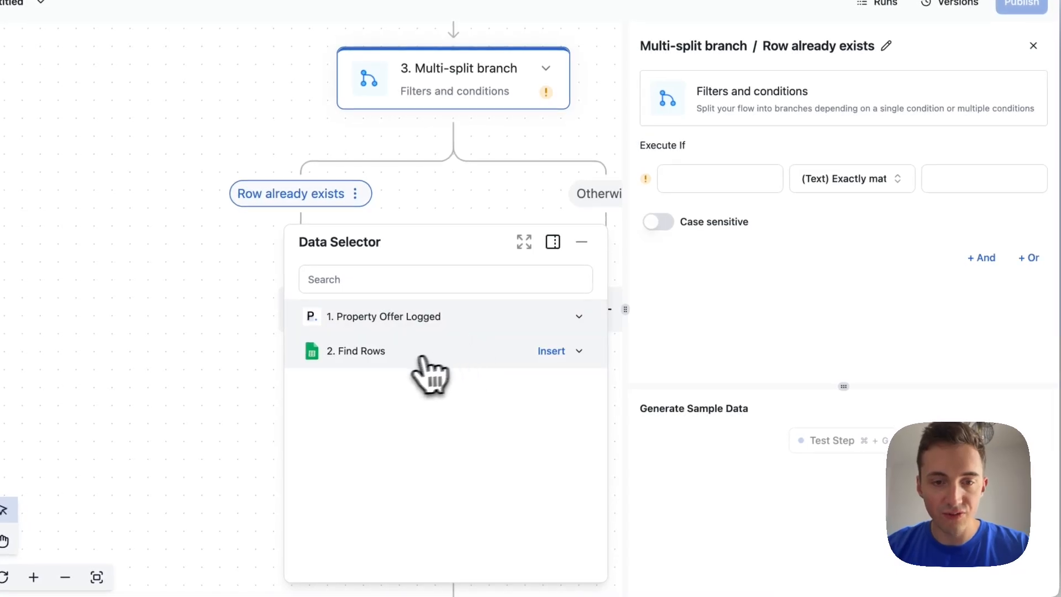
left_click(388, 364)
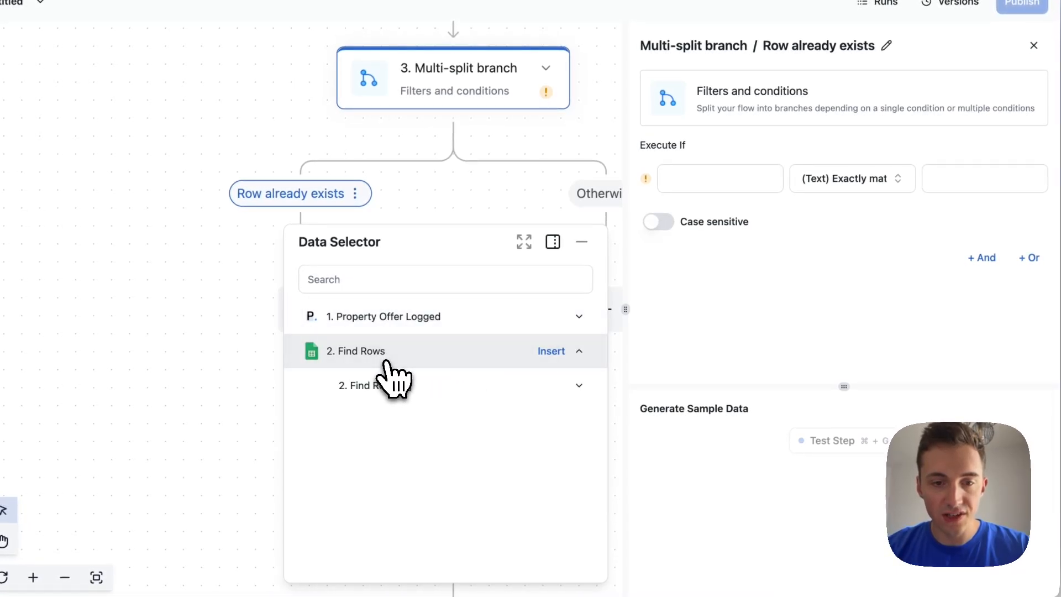
left_click(427, 386)
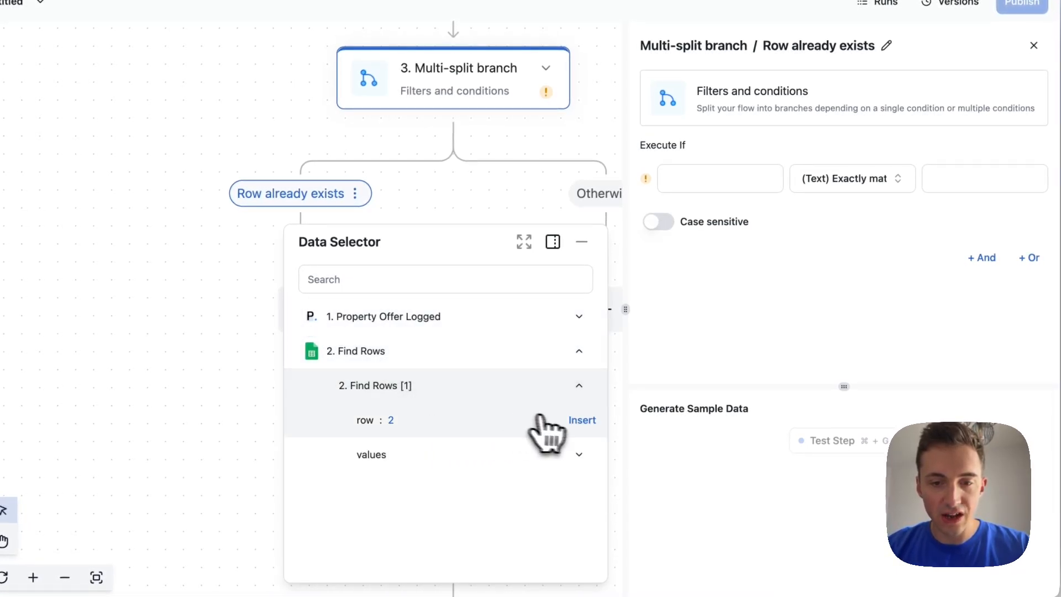
left_click(582, 420)
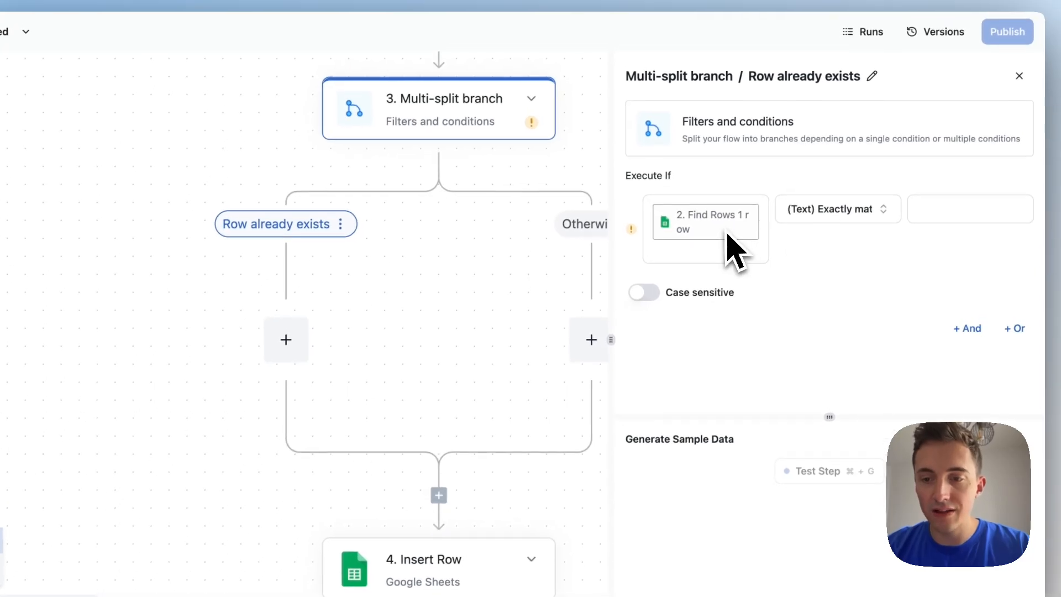
left_click(831, 187)
scroll(807, 314, "down", 10)
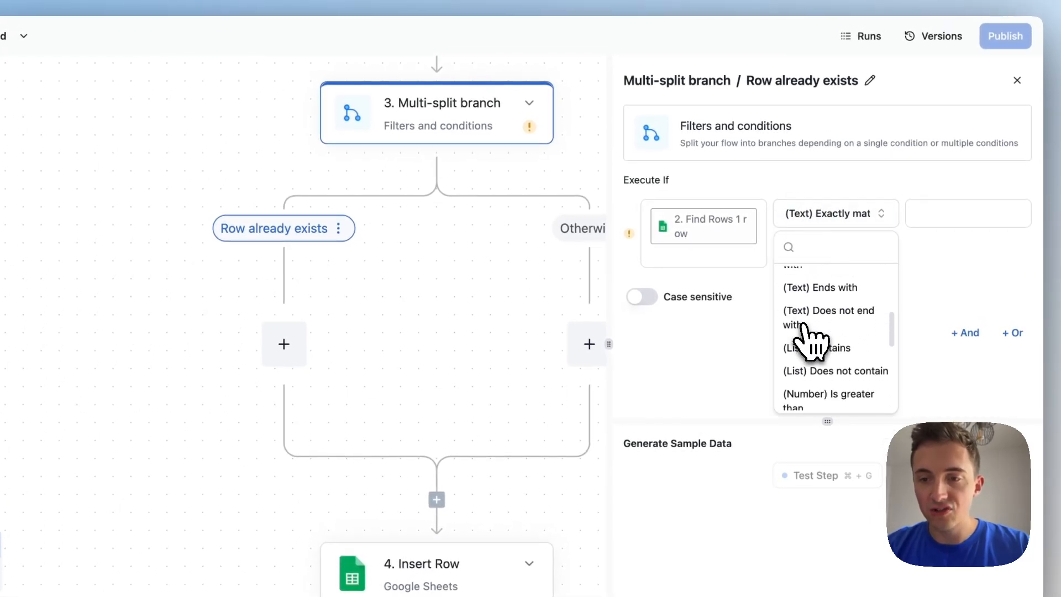
left_click(801, 376)
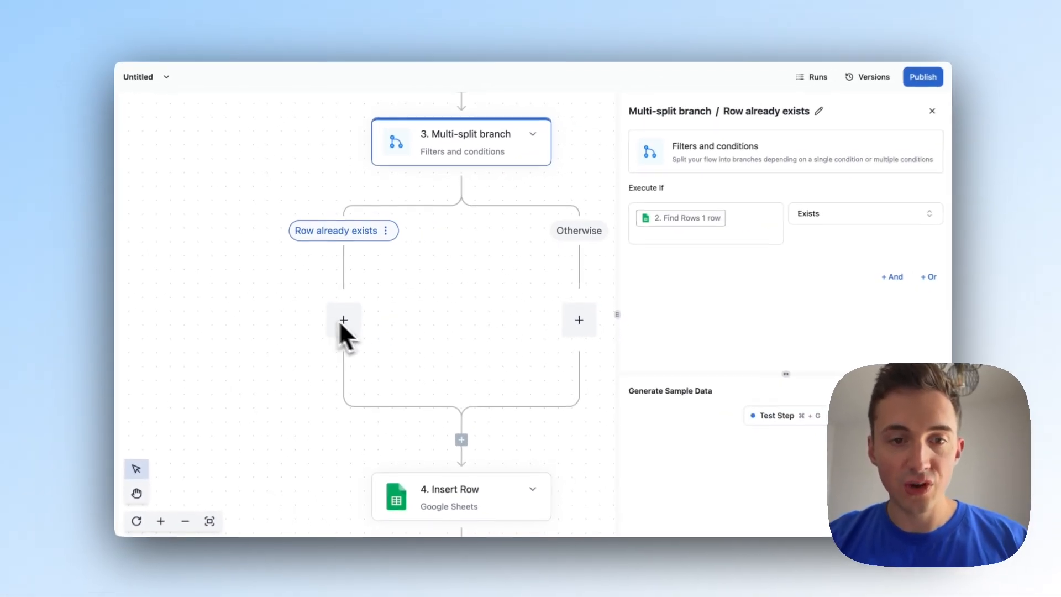
Move the Insert Row step into the Otherwise branch.
scroll(348, 313, "right", 2)
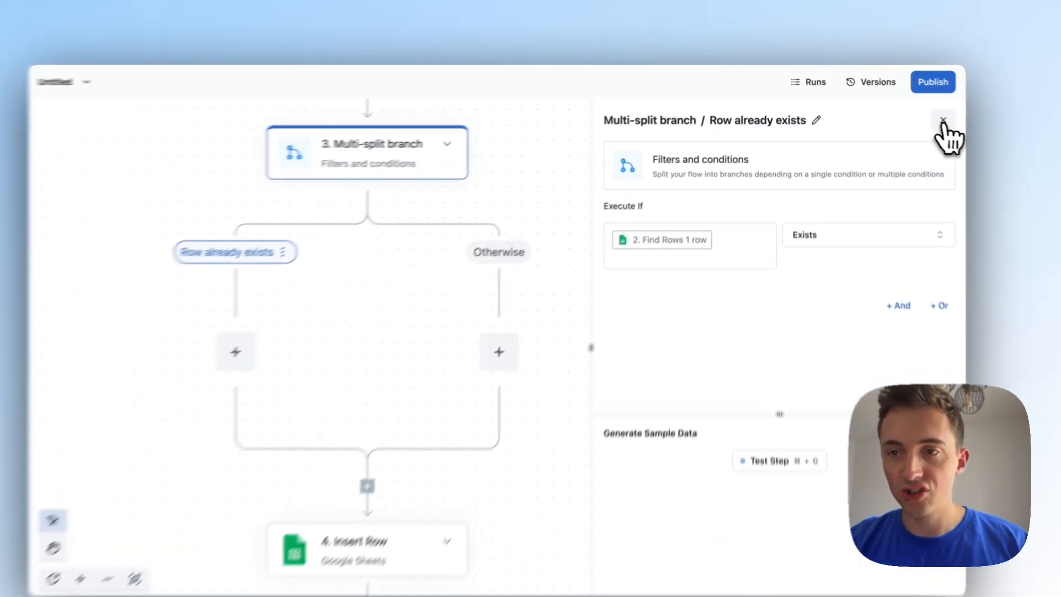
left_click(922, 113)
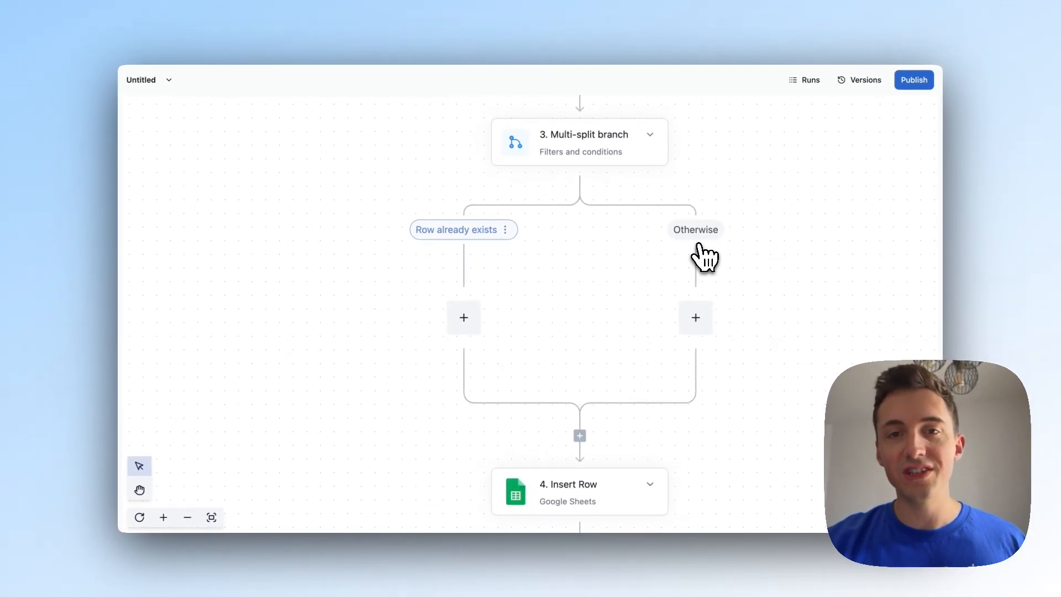
scroll(699, 246, "down", 3)
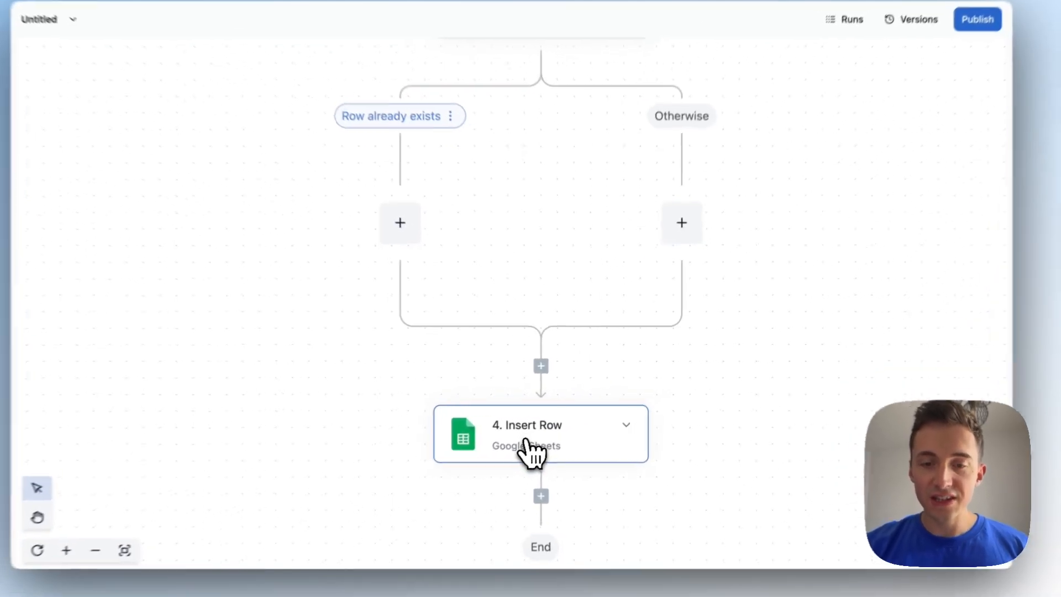
left_click_drag(543, 441, 680, 249)
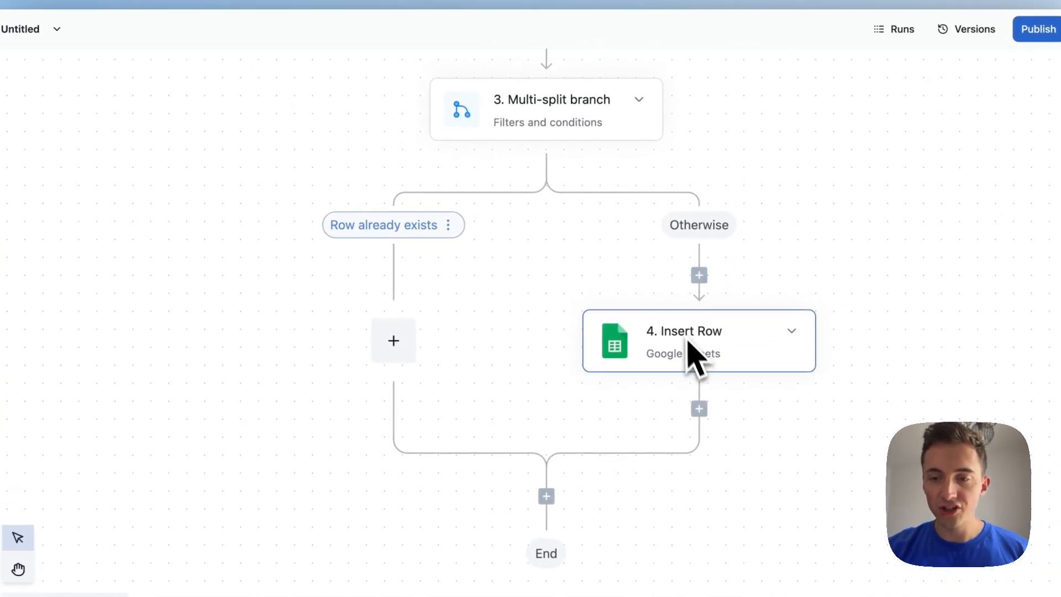
Add a Google Sheets Update Row step to the "Row already exists" branch, using the existing connection.
left_click(393, 340)
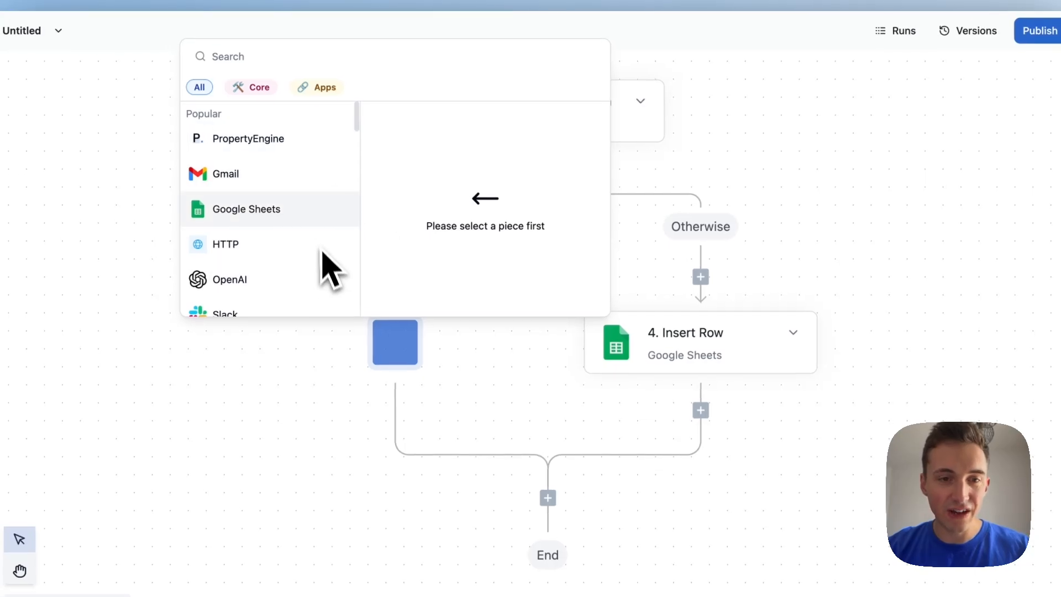
mouse_move(304, 219)
scroll(438, 200, "down", 2)
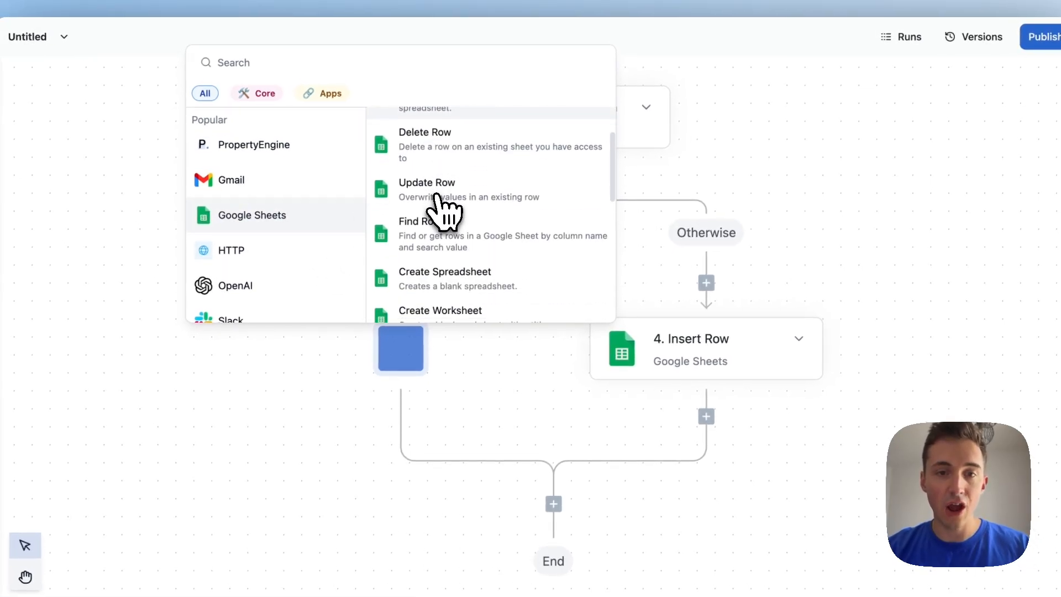
left_click(436, 196)
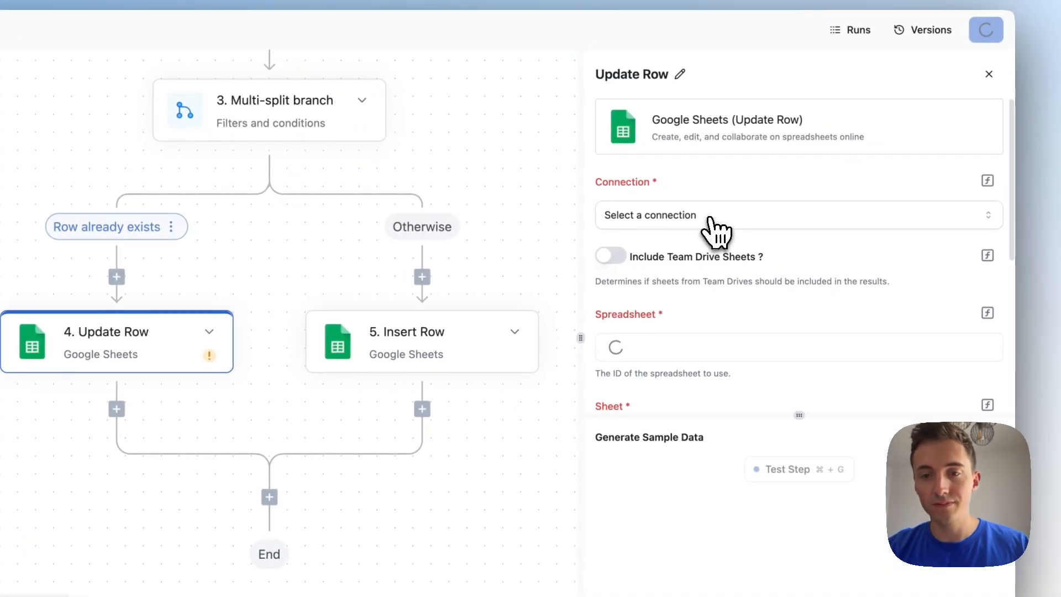
left_click(905, 228)
left_click(657, 270)
Set the Update Row step's target to Sheet1 of the "PE Automation Test - Offer Table" spreadsheet.
scroll(701, 337, "down", 2)
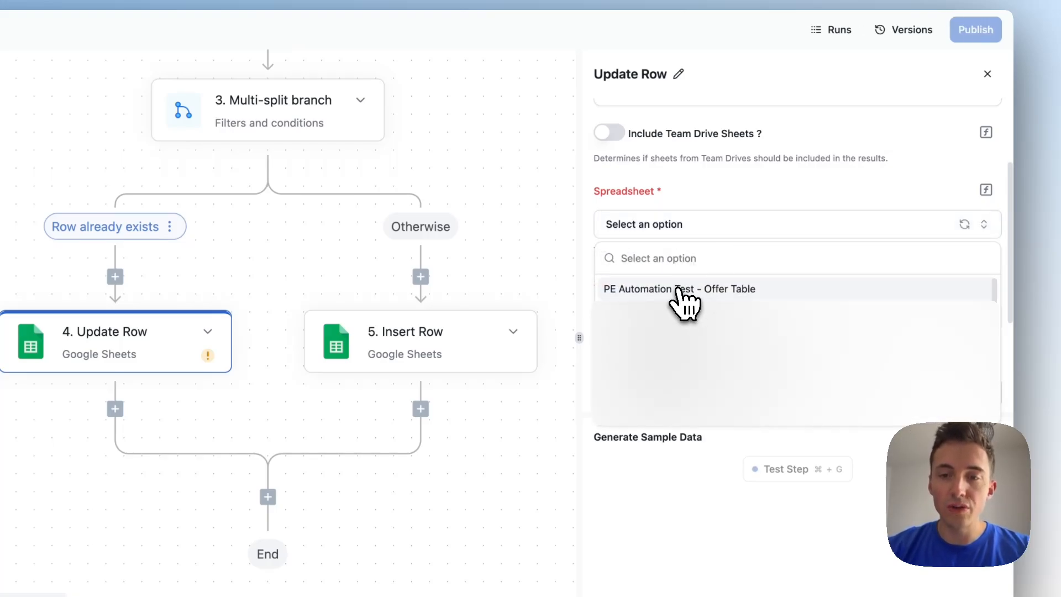
left_click(682, 287)
scroll(718, 299, "down", 2)
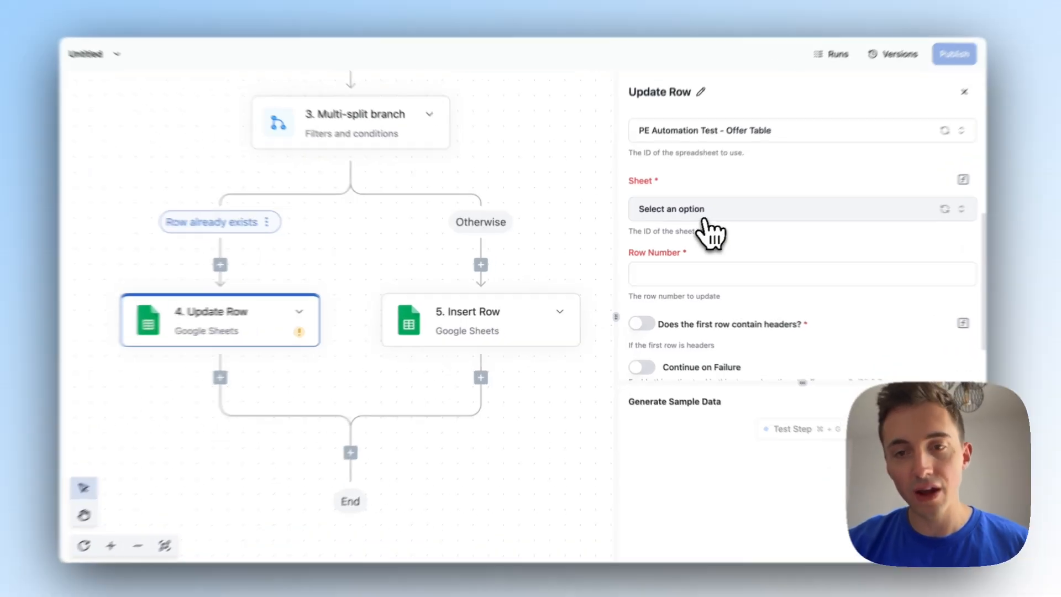
left_click(692, 223)
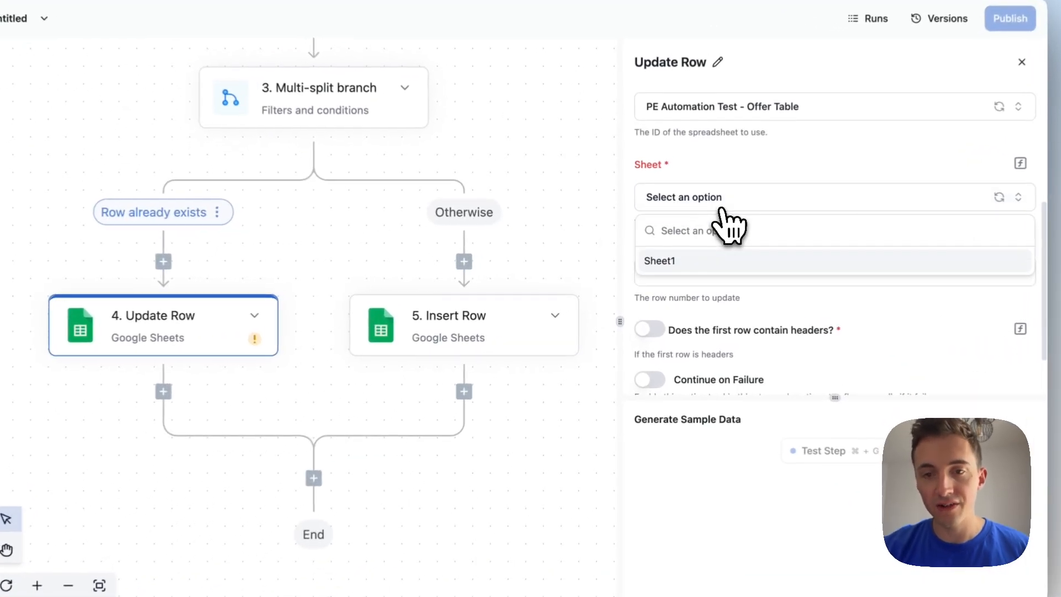
left_click(676, 266)
scroll(713, 273, "down", 3)
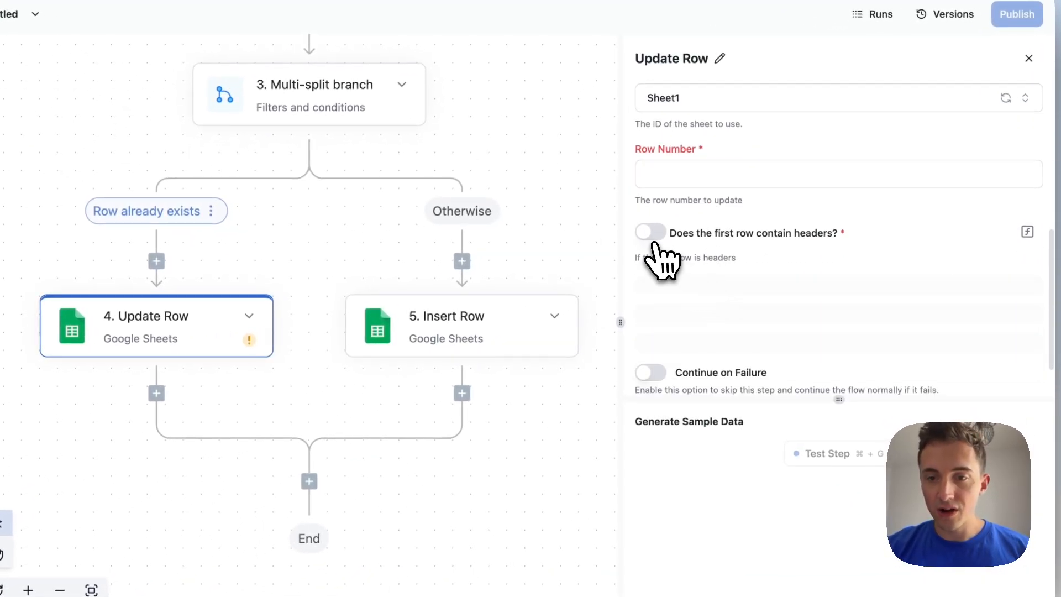
Mark the first row as headers in Update Row and set its Row Number to the row value from Find Rows.
left_click(704, 174)
left_click(445, 368)
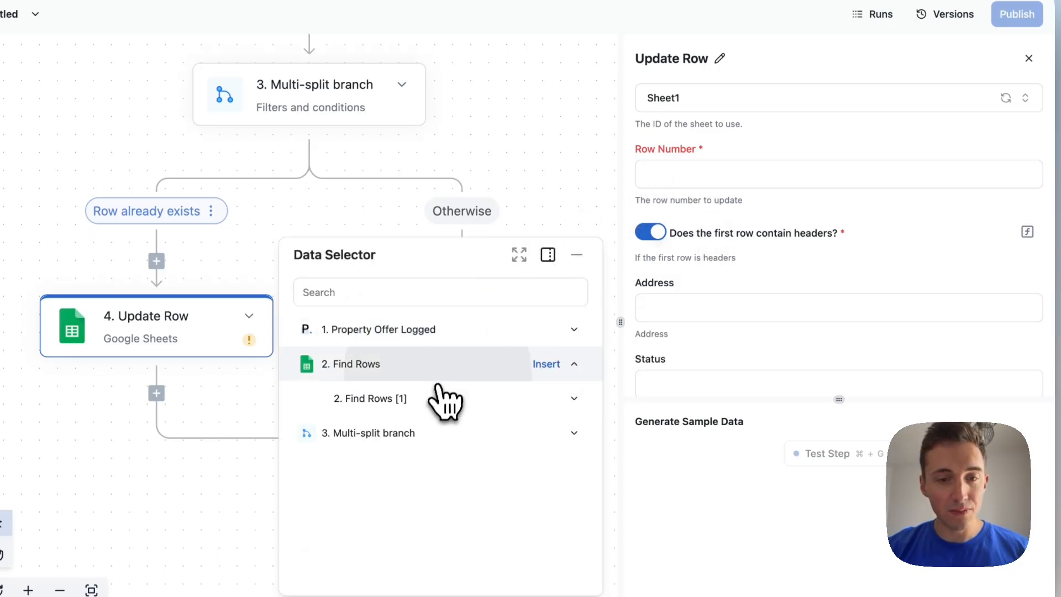
left_click(445, 398)
left_click(476, 435)
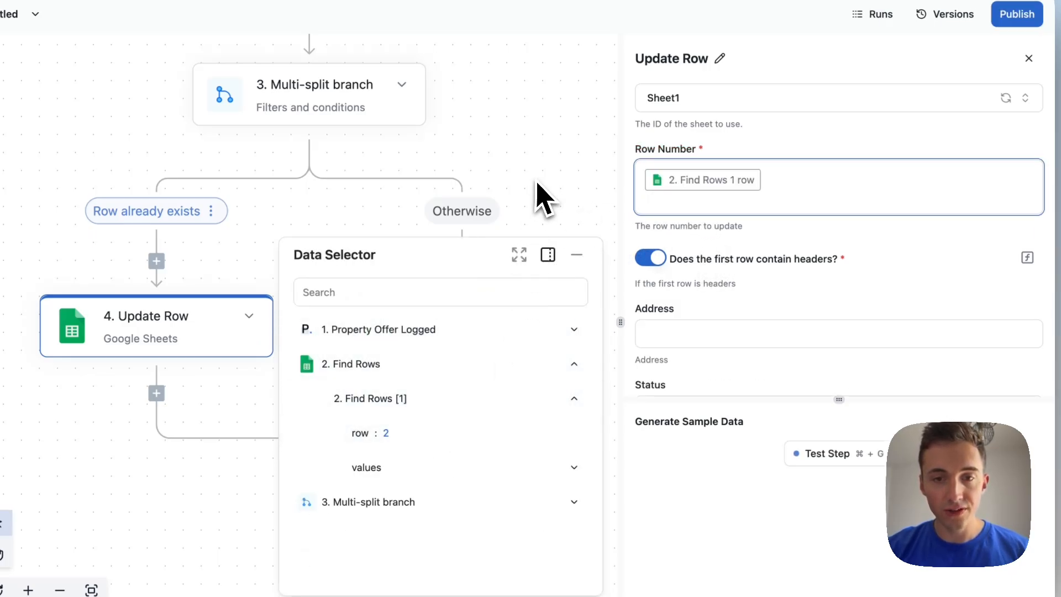
left_click(538, 201)
scroll(537, 201, "up", 4)
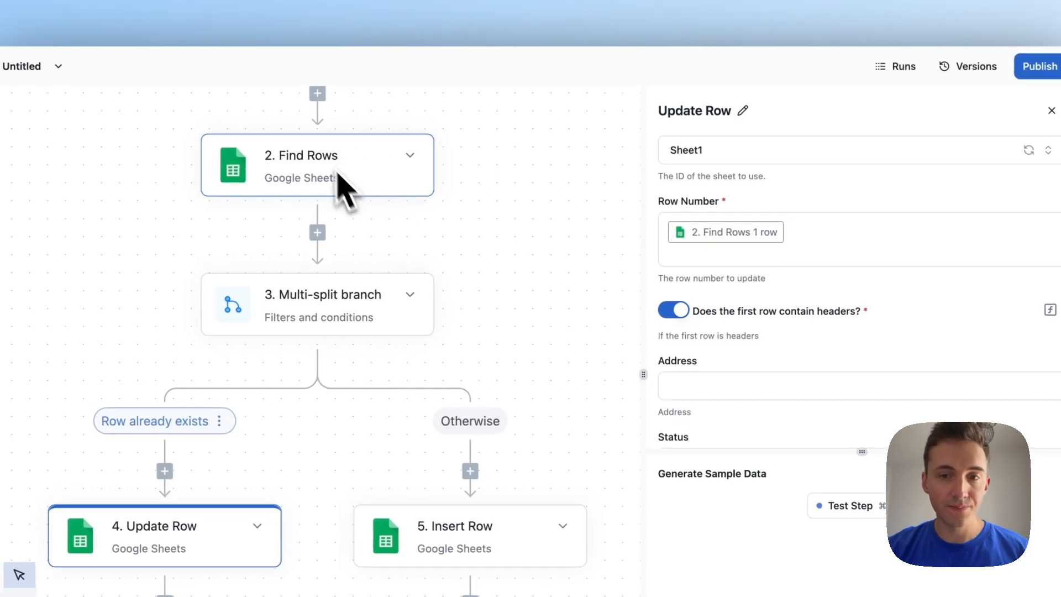
Examine which of the trigger's property values are available for Update Row's column fields.
scroll(395, 244, "down", 2)
scroll(778, 392, "down", 5)
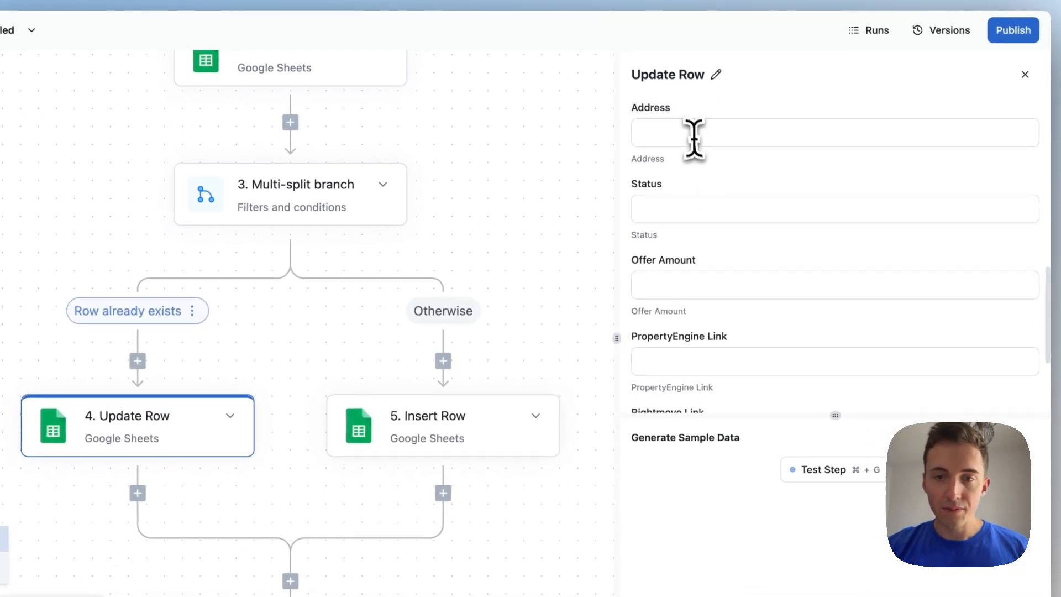
left_click(693, 136)
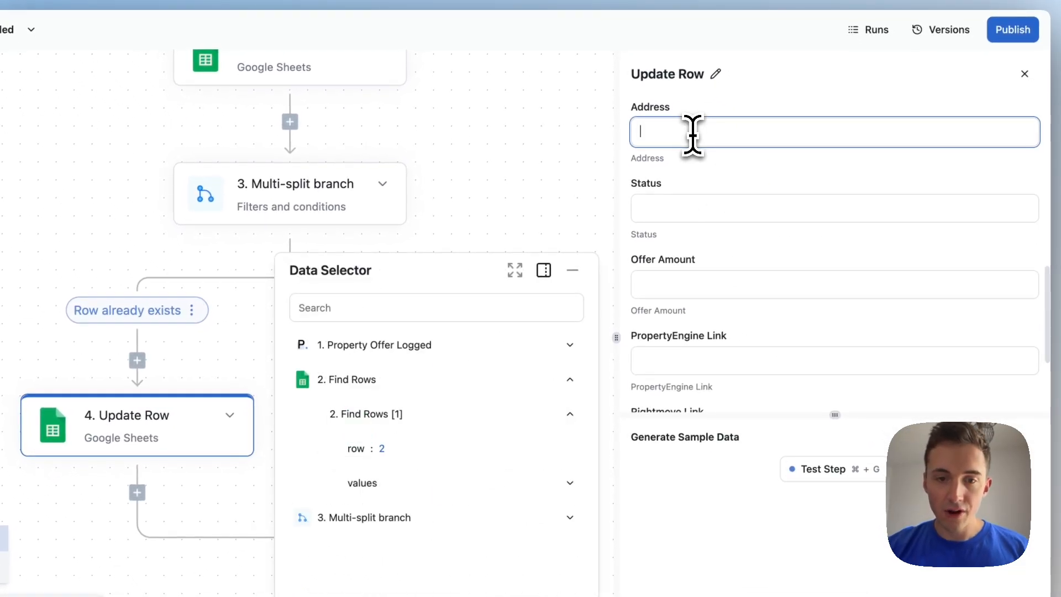
left_click(474, 345)
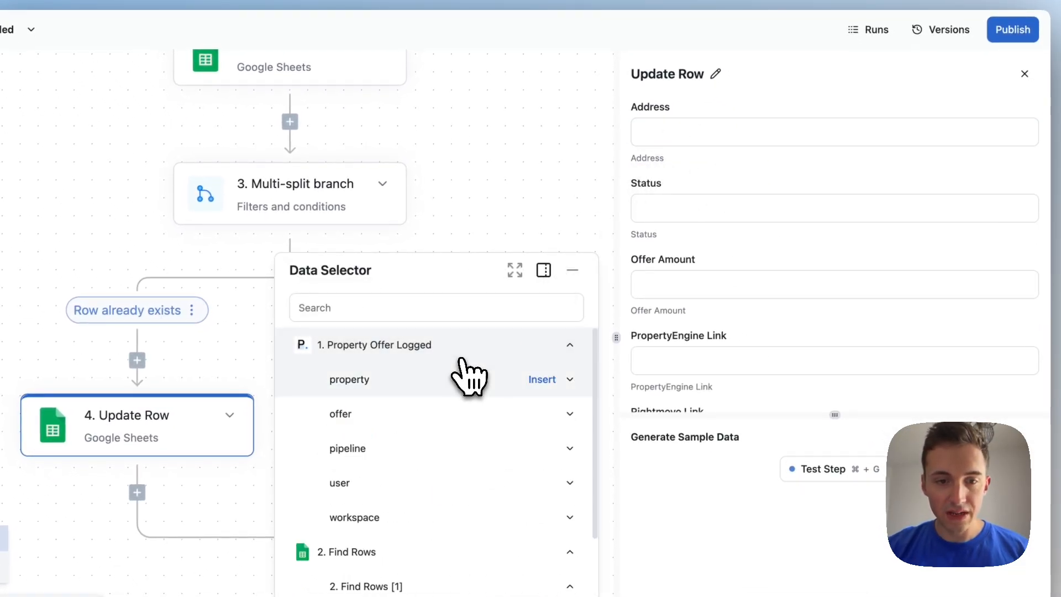
left_click(448, 381)
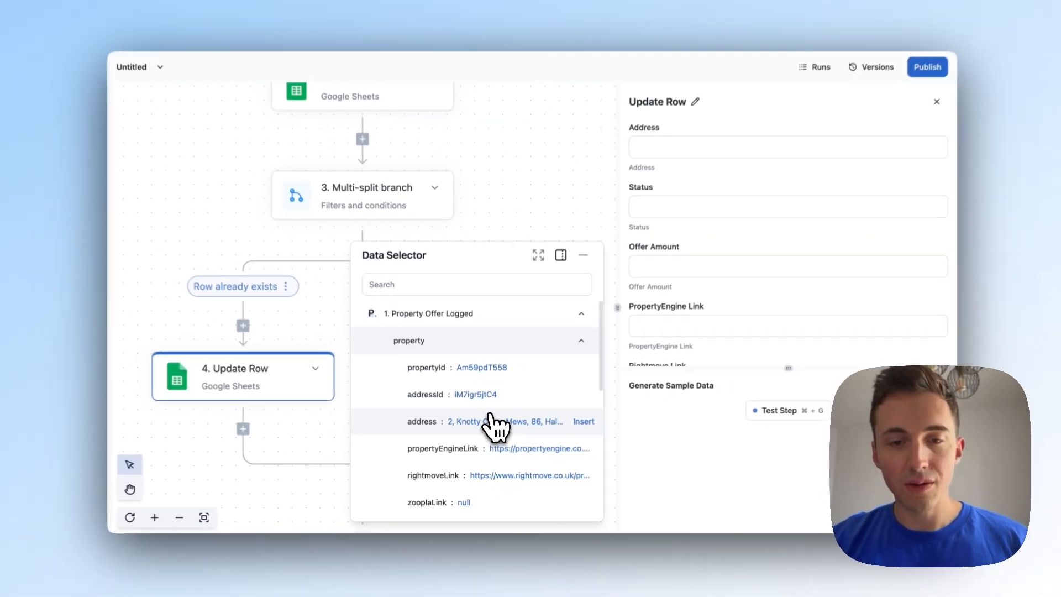
scroll(496, 428, "down", 3)
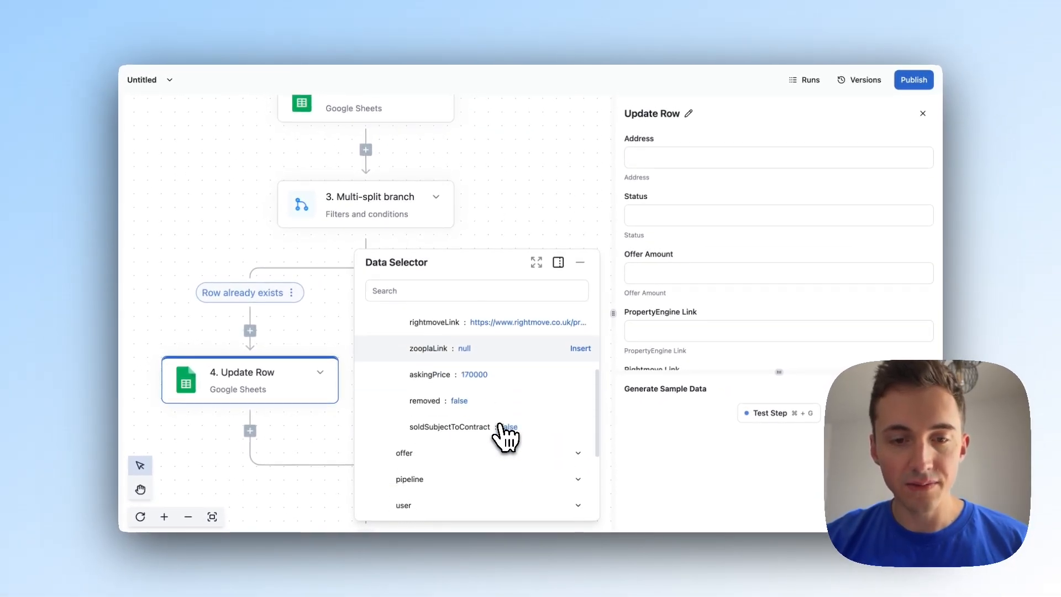
scroll(502, 428, "up", 2)
scroll(501, 428, "down", 1)
Map Update Row's Status to the trigger's offer outcome and Offer Amount to its offerAmount.
left_click(691, 273)
left_click(678, 215)
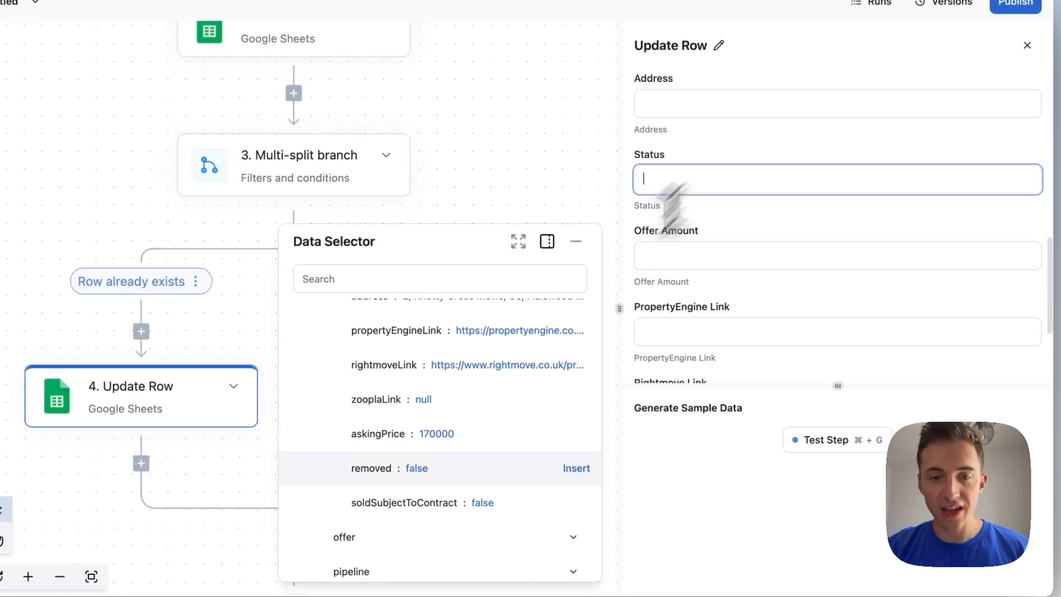
scroll(398, 470, "down", 5)
left_click(401, 395)
scroll(435, 420, "down", 4)
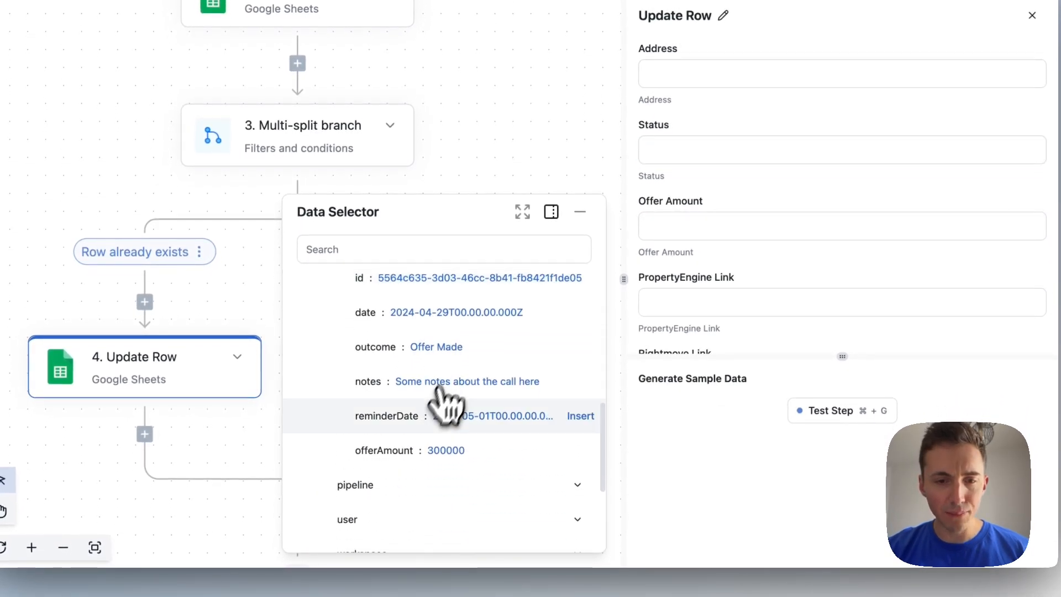
left_click(459, 347)
left_click(715, 252)
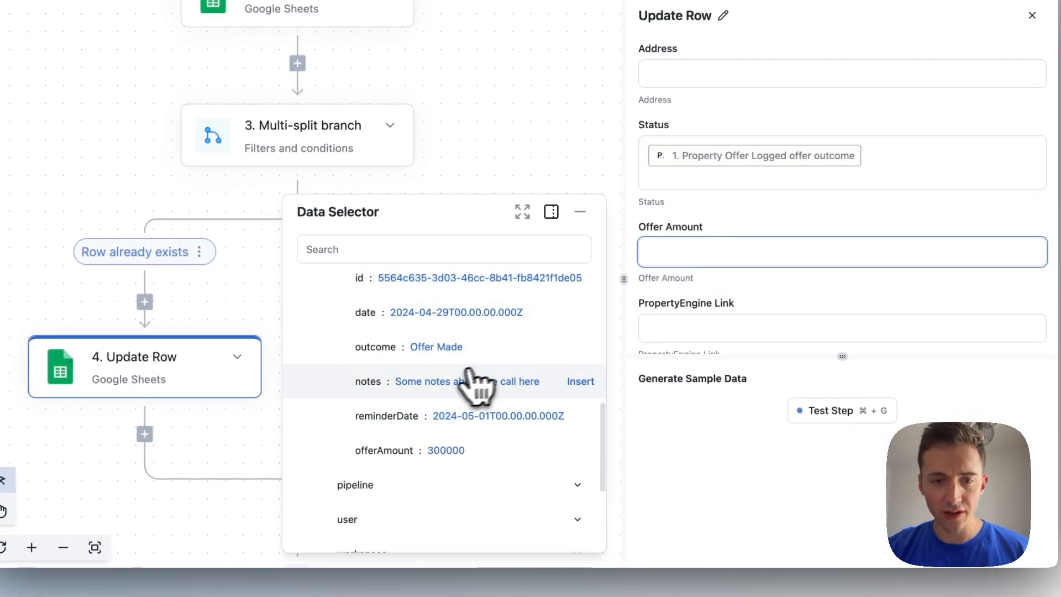
scroll(446, 393, "down", 2)
left_click(442, 385)
scroll(760, 260, "down", 4)
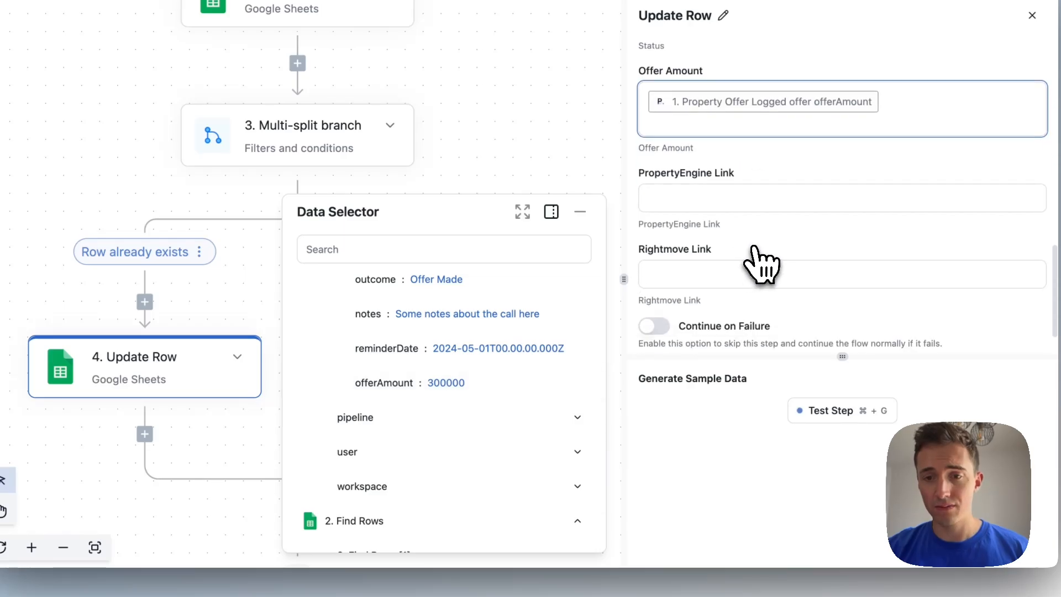
Test the Update Row step and check the Status and Offer Amount written to the "PE Automation Test - Offer Table" spreadsheet in Google Sheets.
left_click(791, 172)
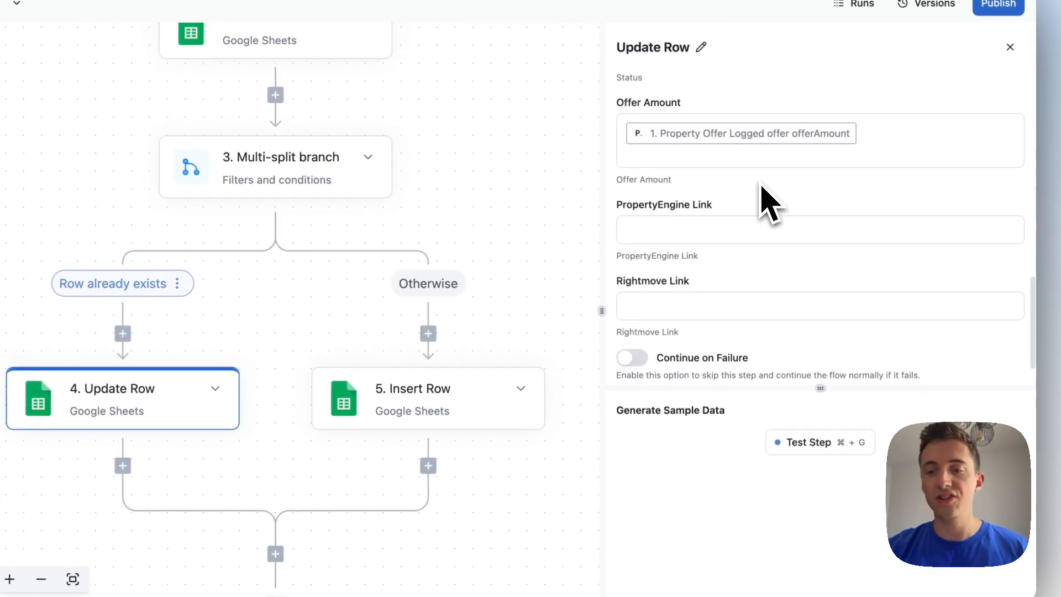
scroll(724, 337, "down", 2)
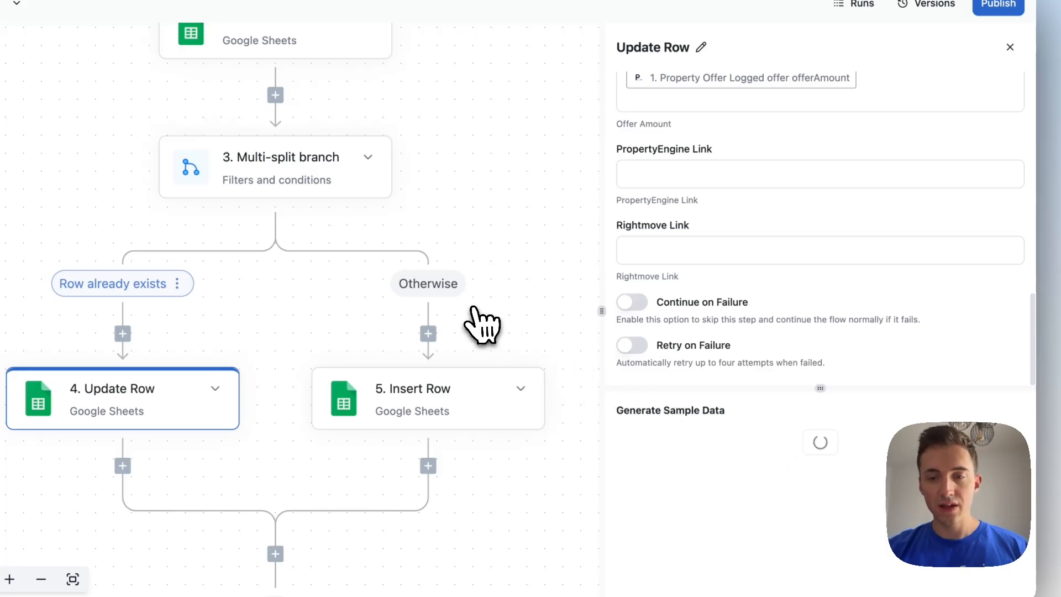
left_click(783, 23)
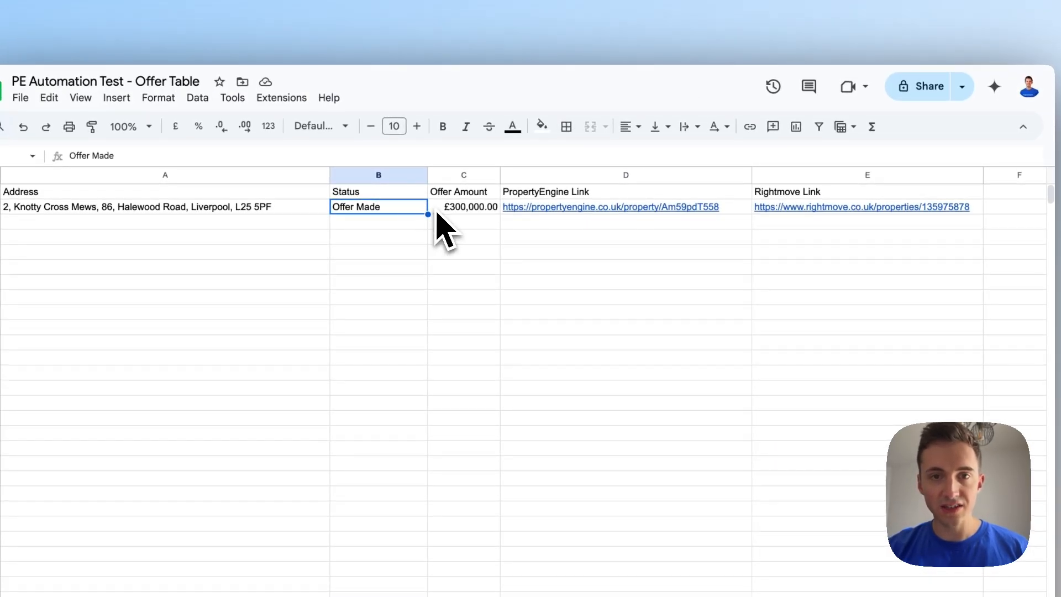
left_click(407, 27)
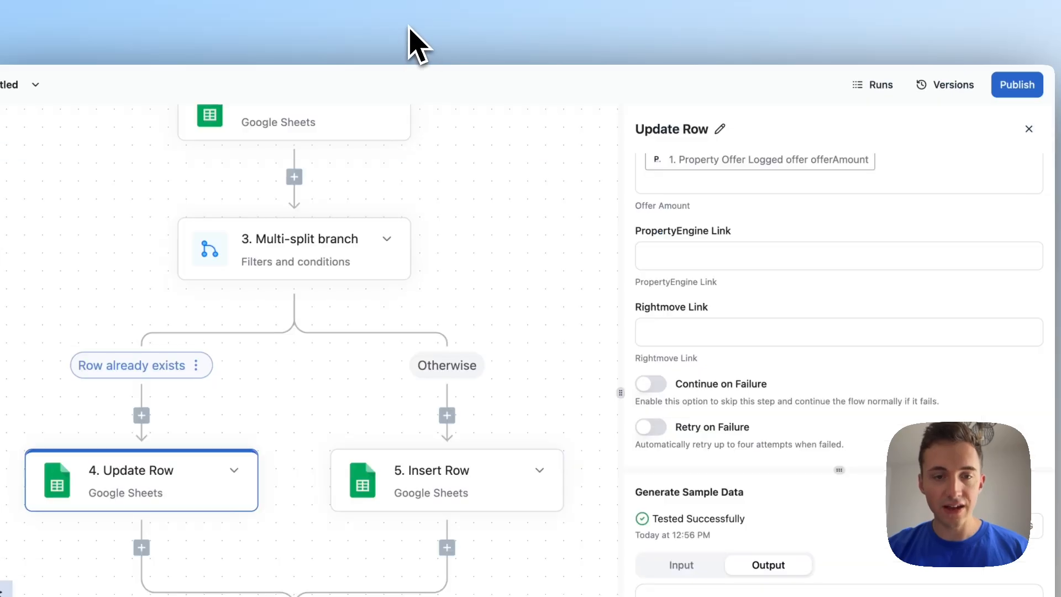
Review the flow from the Property Offer Logged trigger through Find Rows and the Multi-split branch to Update Row and Insert Row.
scroll(361, 304, "down", 3)
scroll(359, 247, "up", 8)
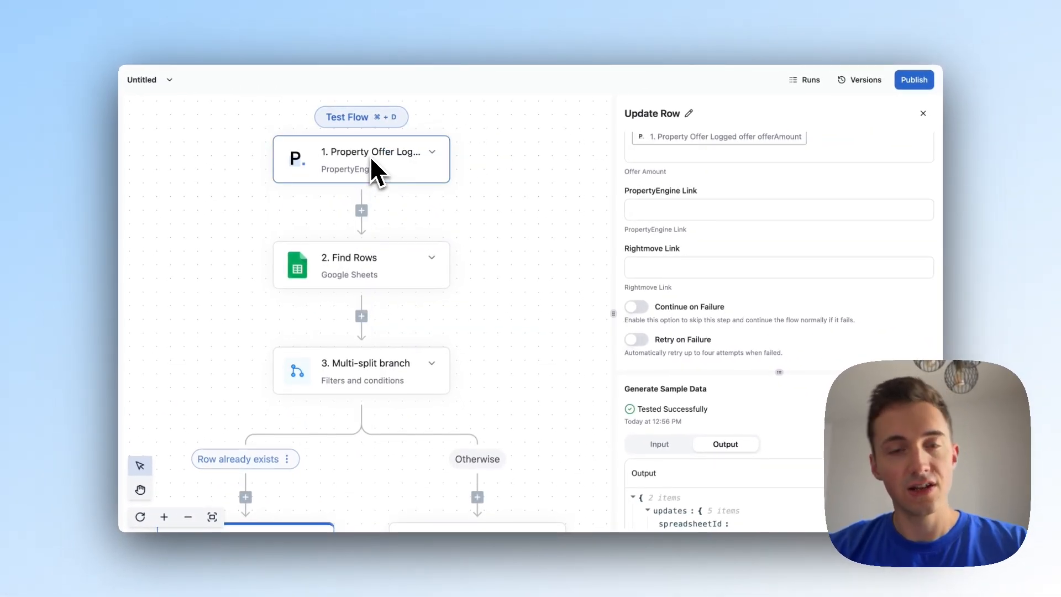
scroll(367, 225, "down", 3)
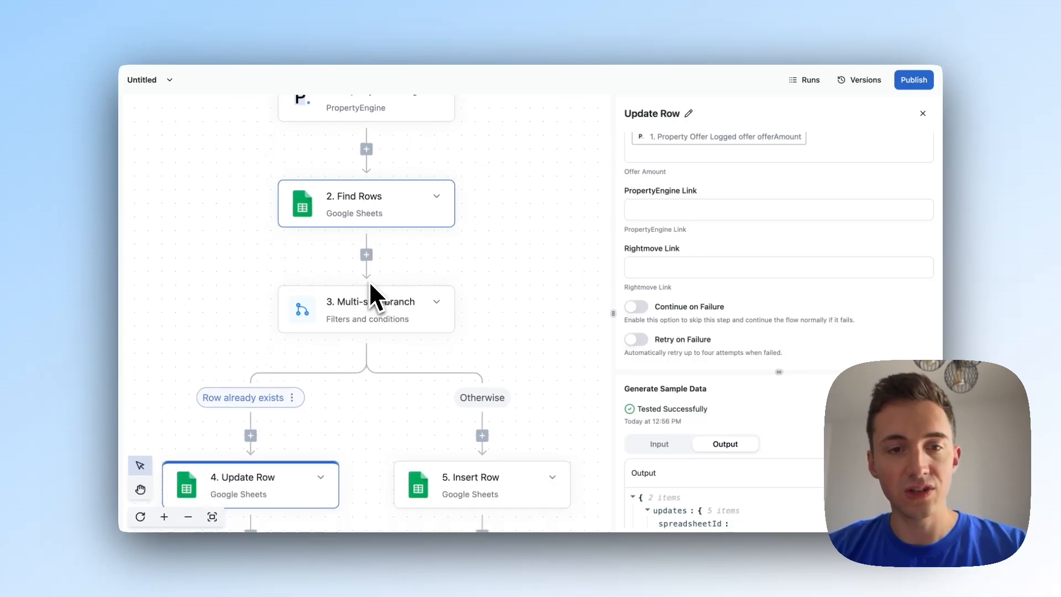
scroll(383, 217, "down", 2)
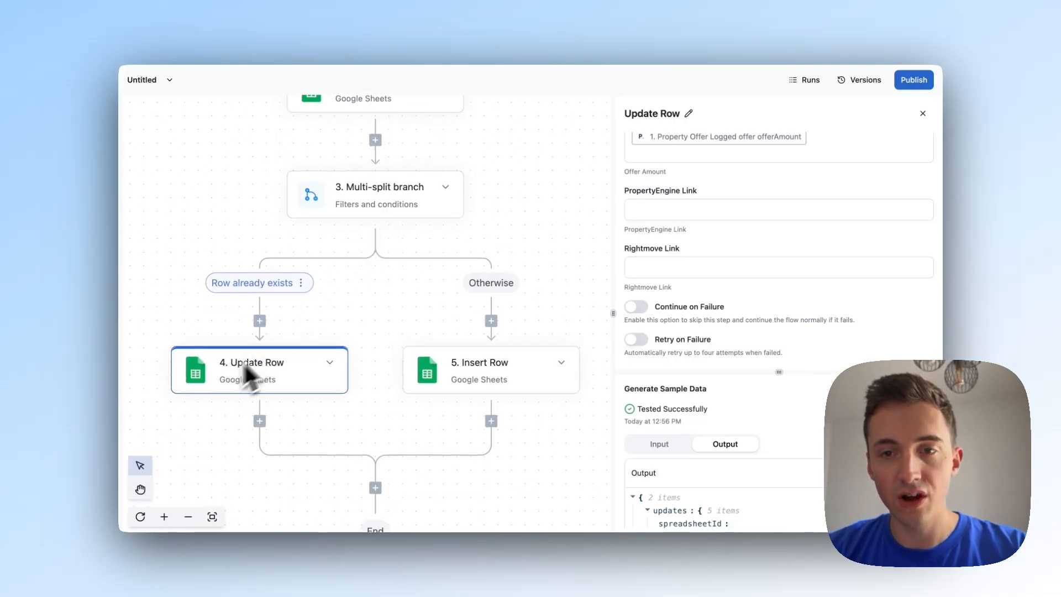
scroll(667, 235, "up", 2)
scroll(692, 200, "up", 1)
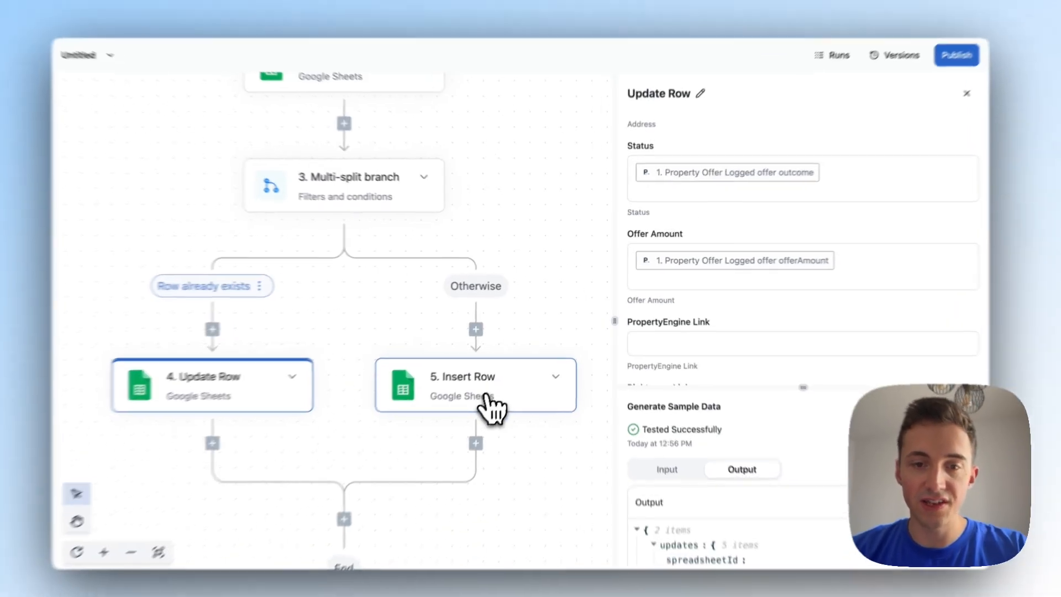
left_click(487, 362)
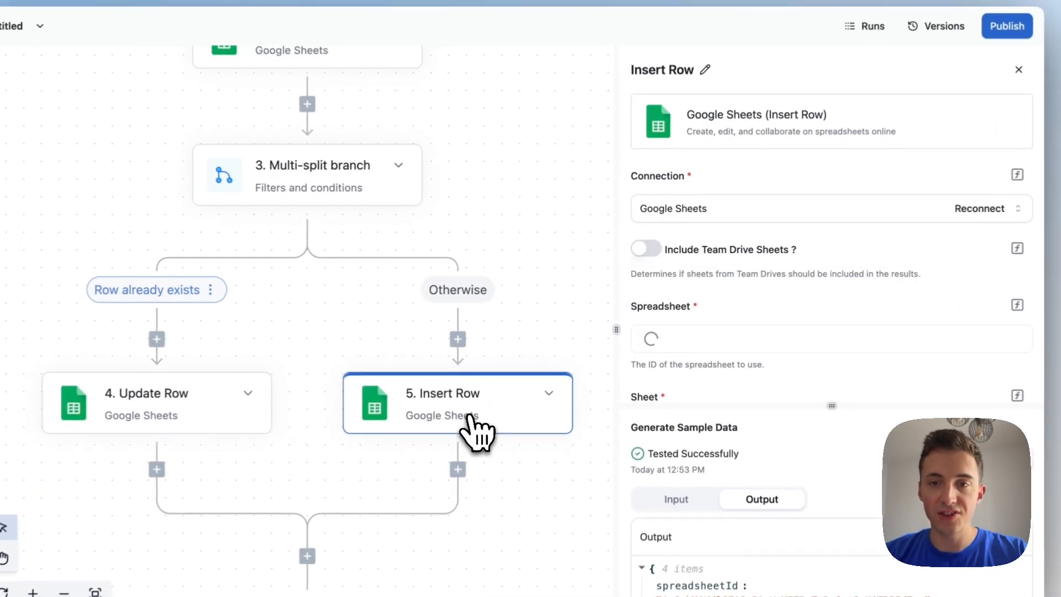
Publish the flow, rename it "Offer logged -> Google Sheet" and publish it again under that name.
left_click(953, 82)
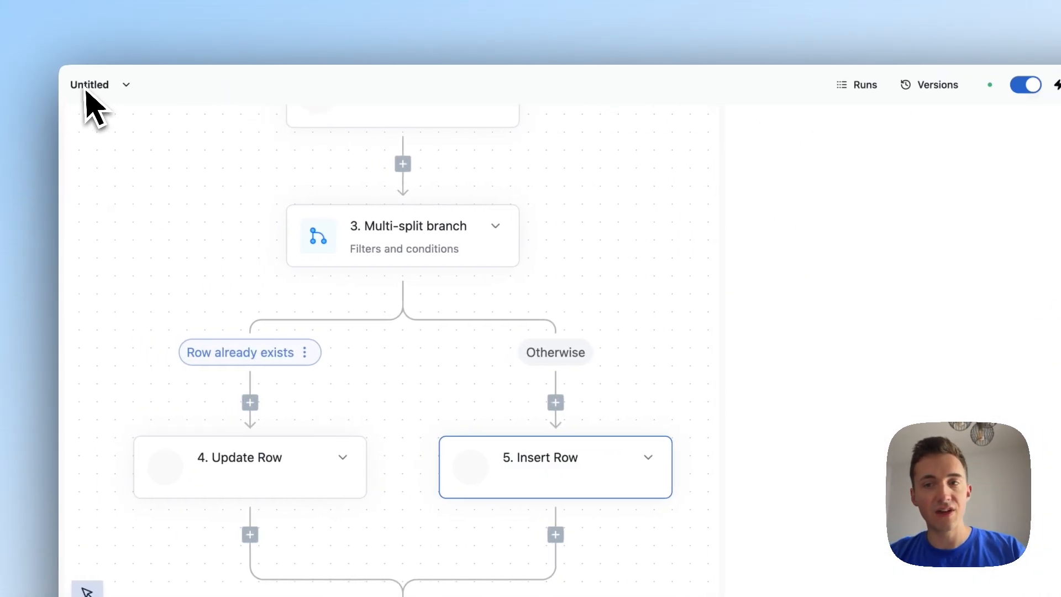
left_click(86, 85)
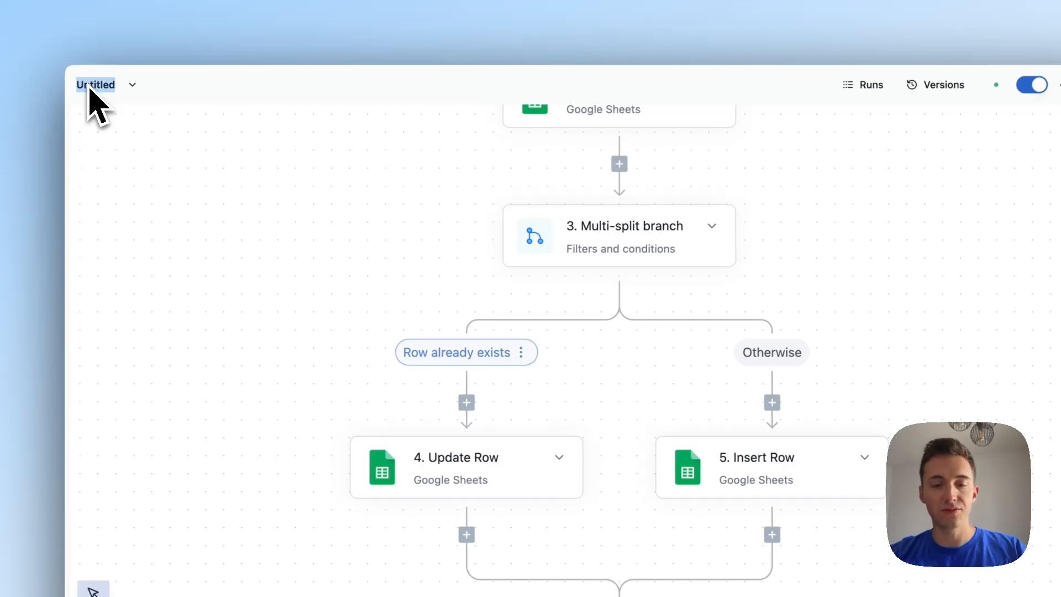
type("Offer logg")
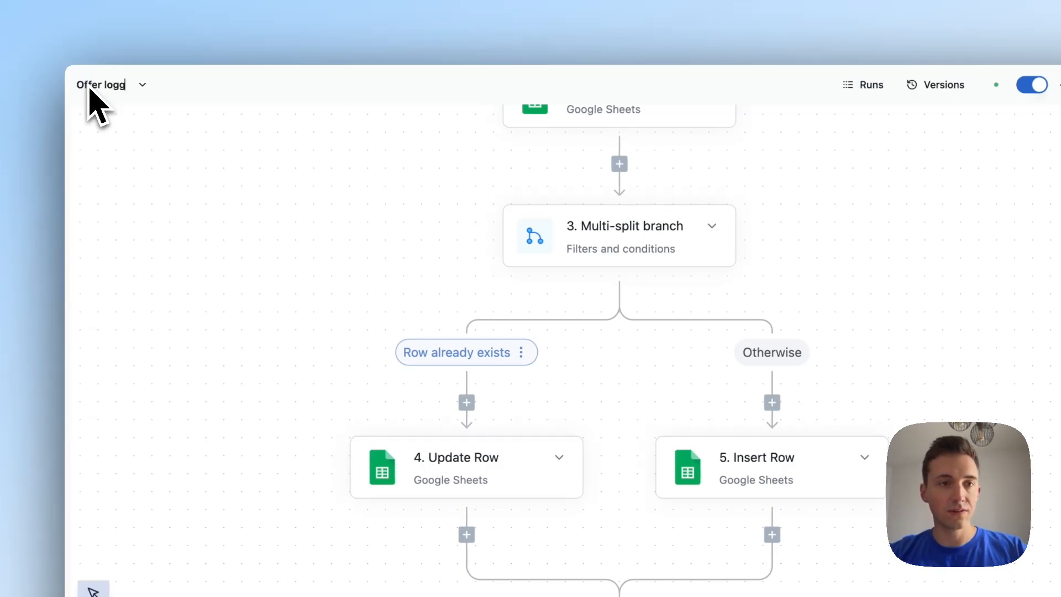
type("ed -> Google S")
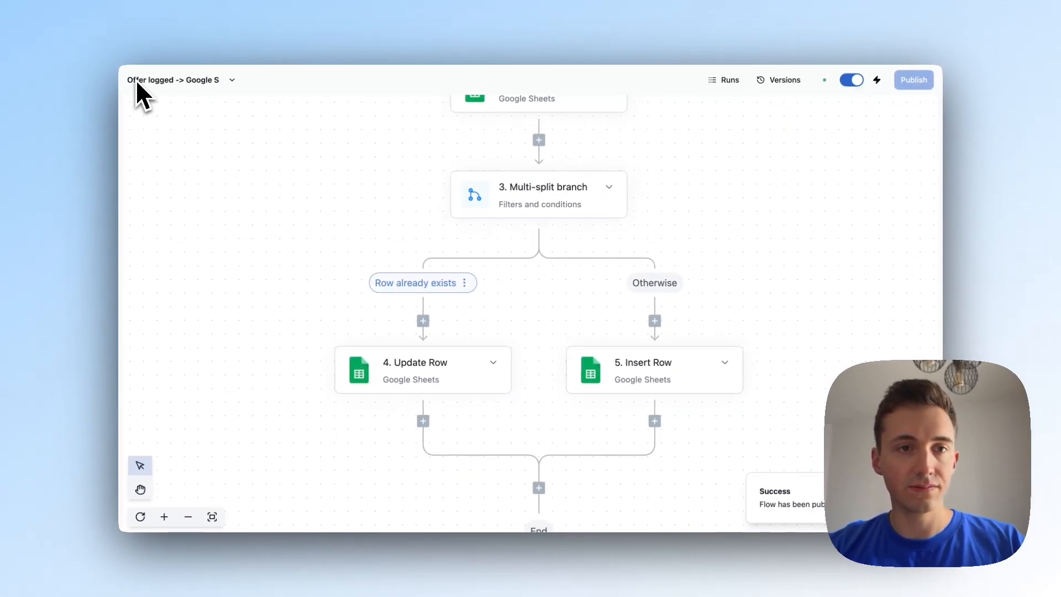
type("heet")
key("Return")
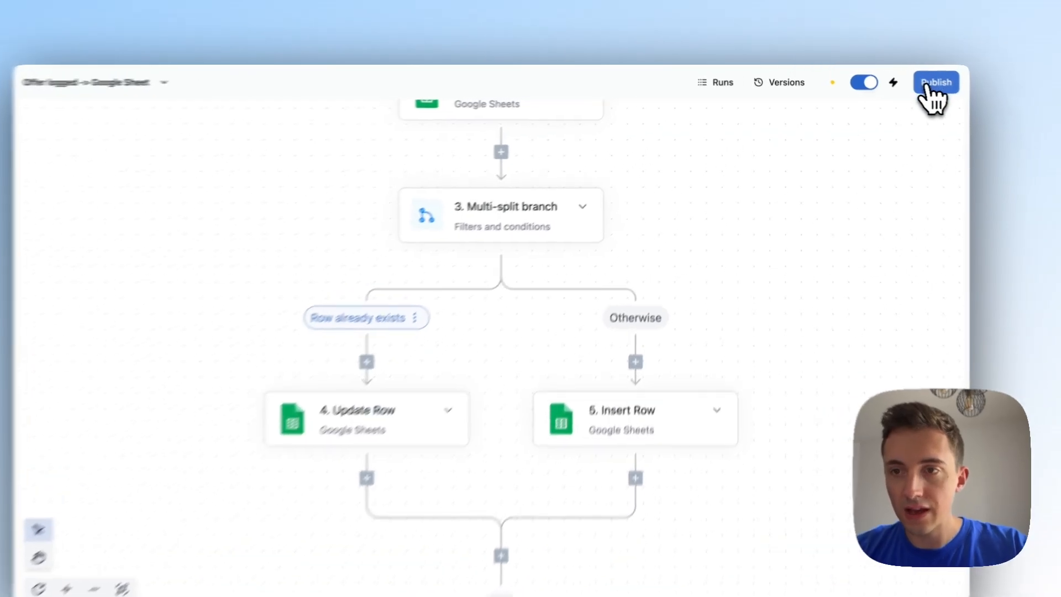
left_click(928, 86)
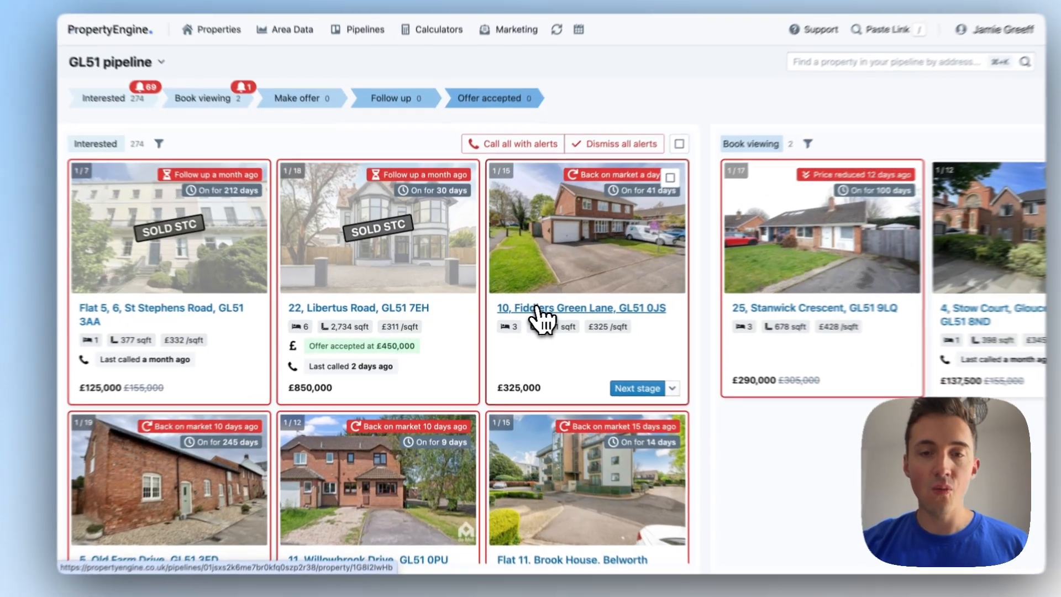
Open the £325,000 property in the GL51 pipeline's Interested stage in PropertyEngine and log an offer made for £250,000.
left_click(536, 309)
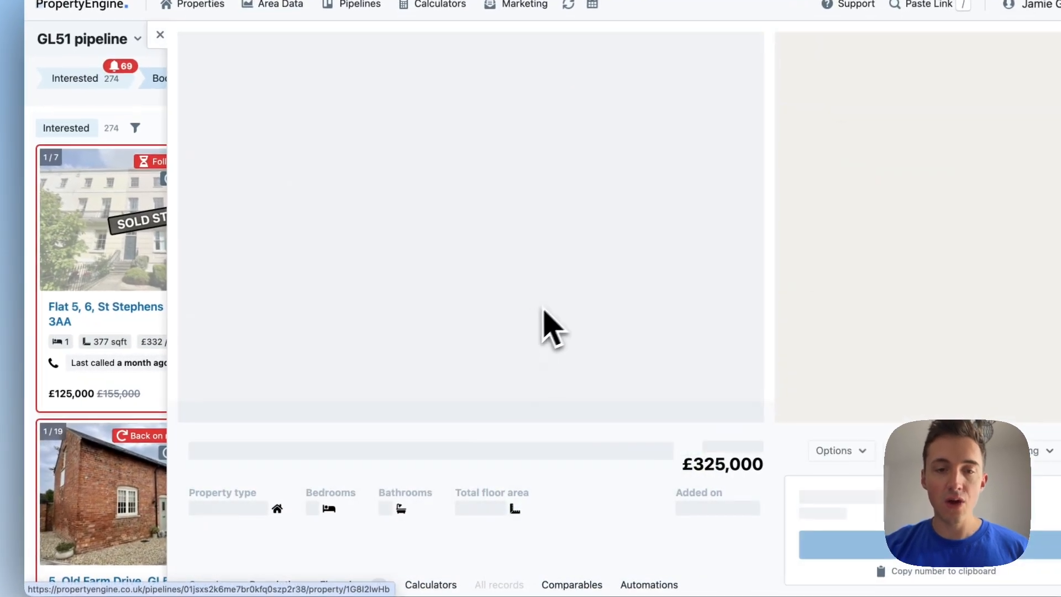
scroll(460, 369, "down", 5)
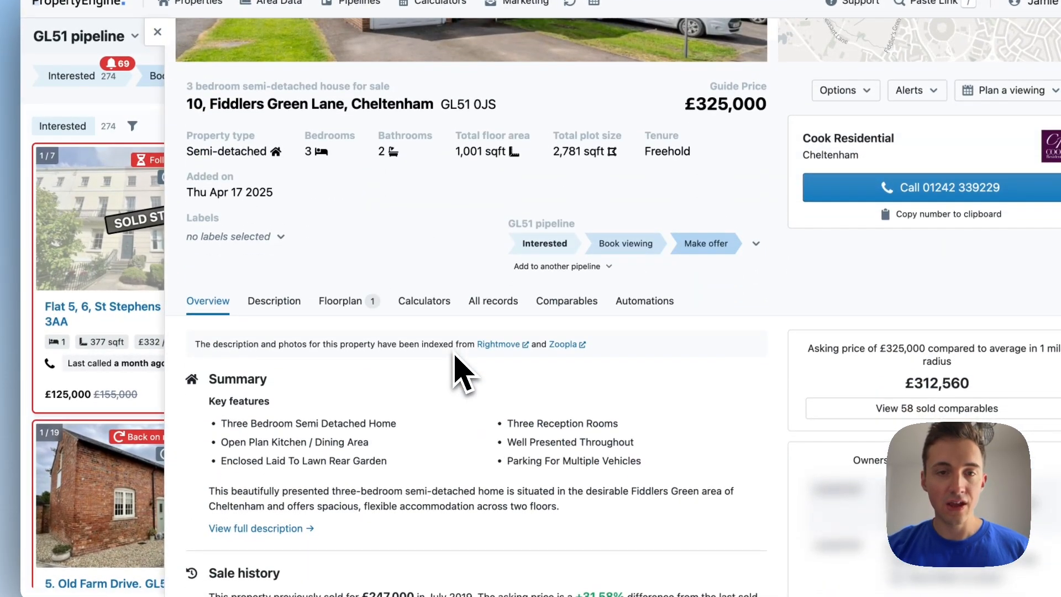
scroll(462, 376, "down", 15)
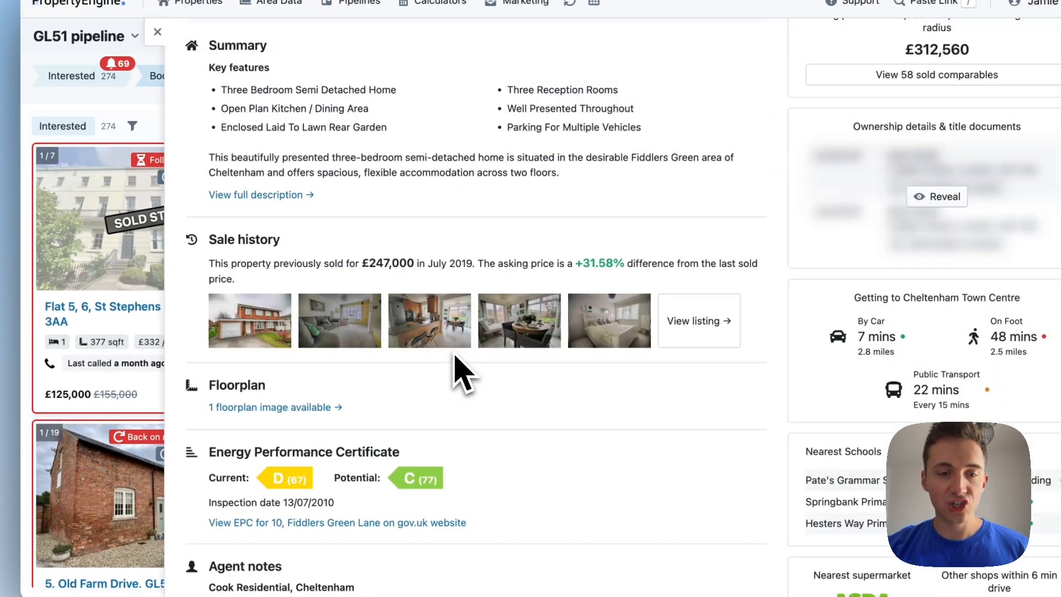
left_click(364, 297)
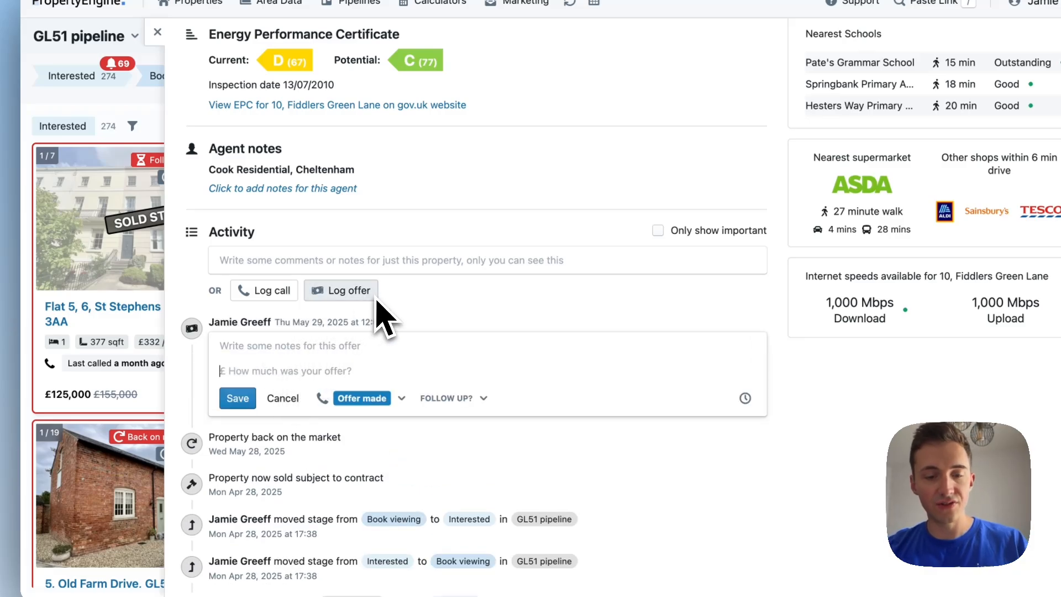
type("250,000")
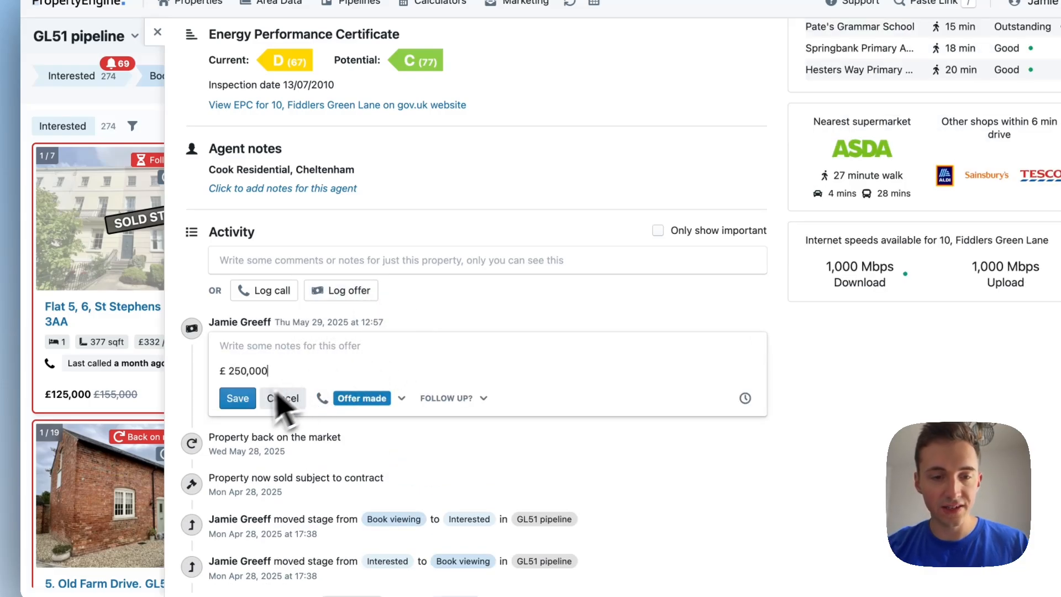
left_click(239, 397)
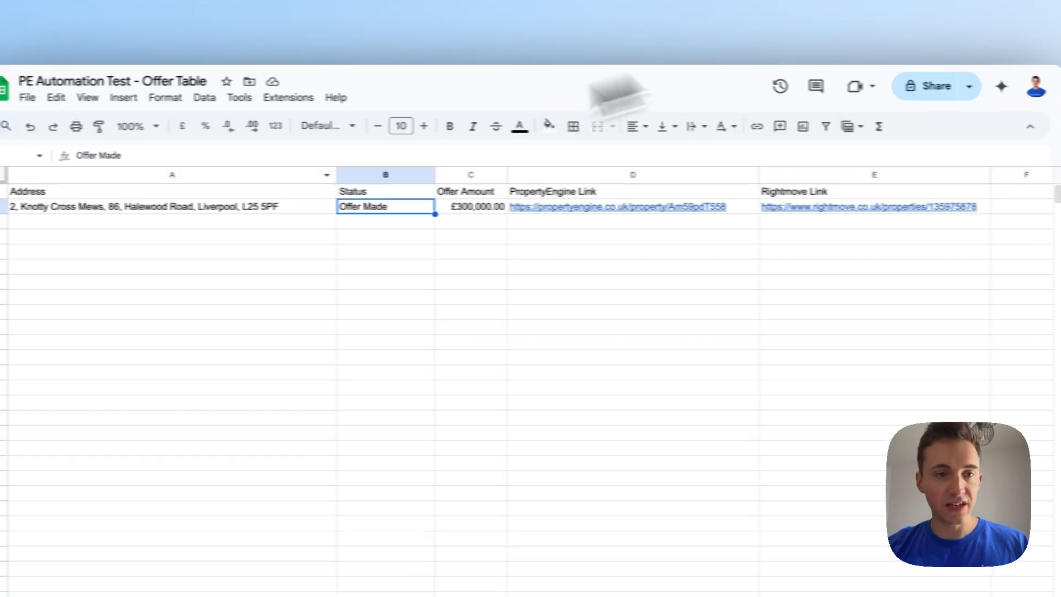
Check the address, offer amount and PropertyEngine link in row 3 of the Offer Table spreadsheet in Google Sheets.
left_click(103, 223)
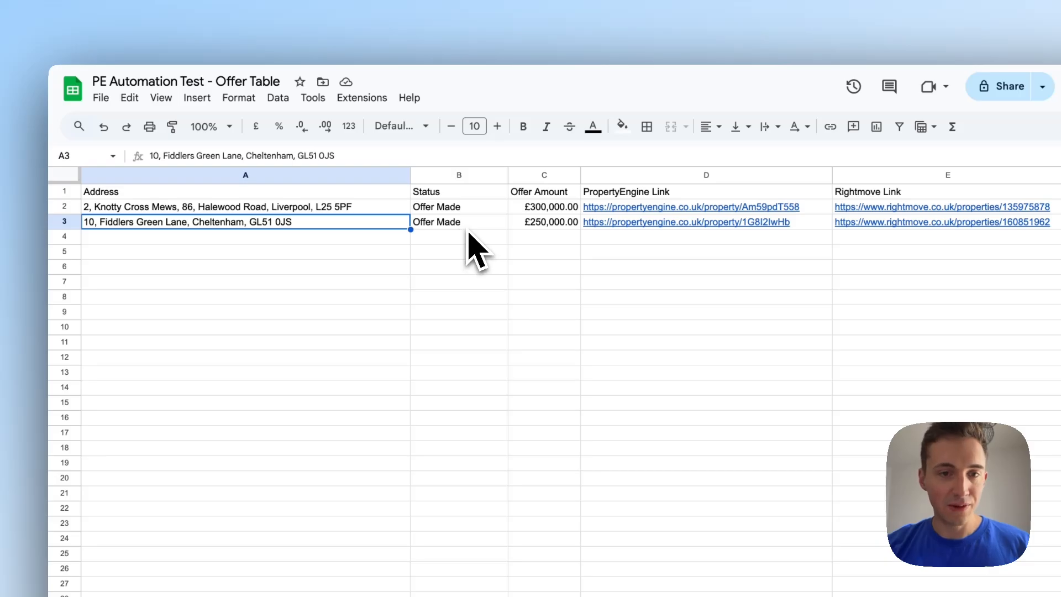
left_click(542, 223)
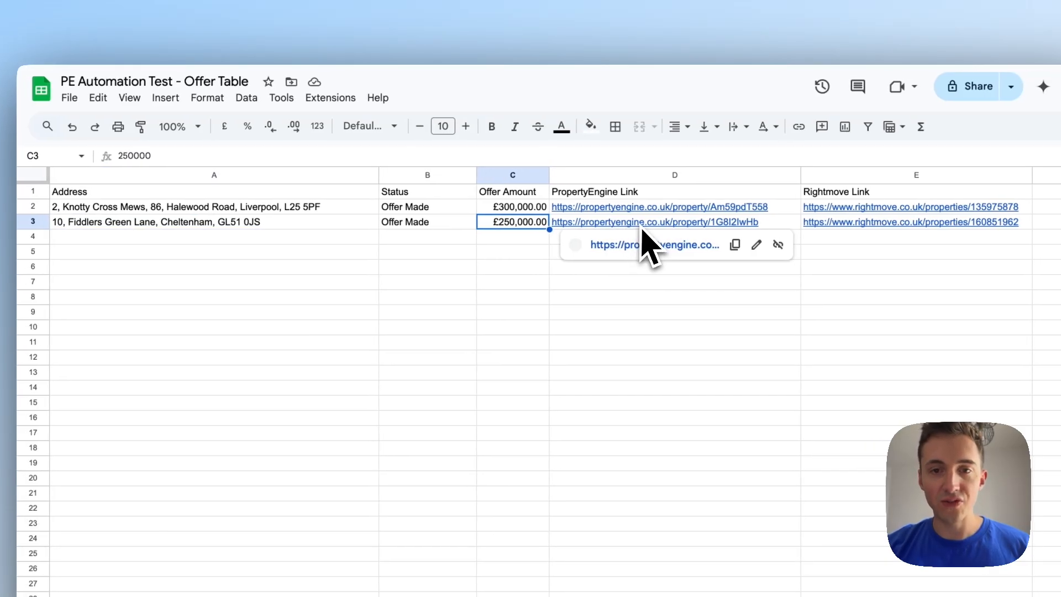
left_click(260, 224)
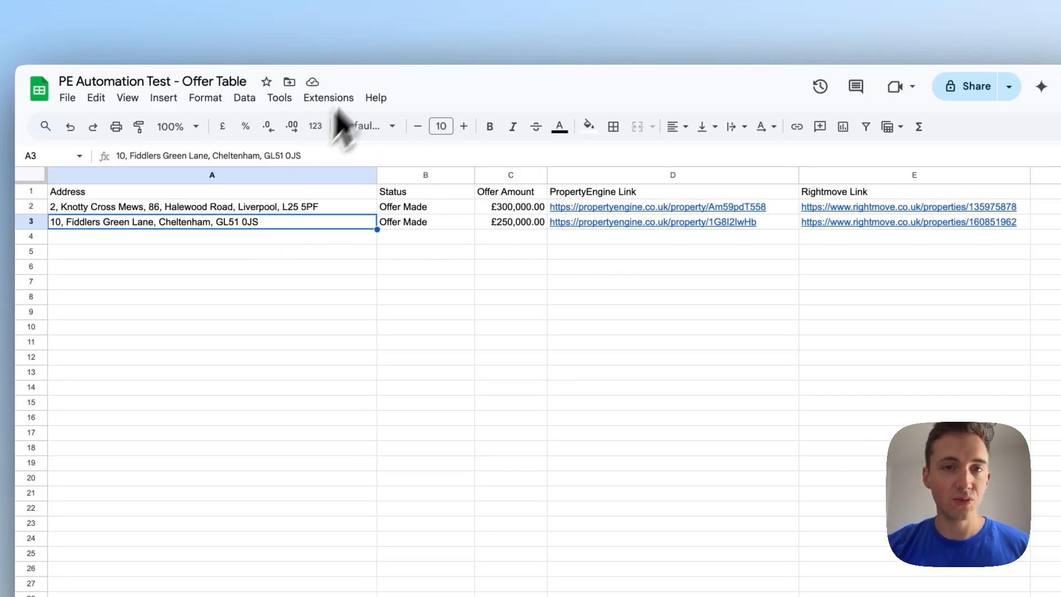
Switch back to the property in PropertyEngine and record its offer as accepted at £255,000.
left_click(474, 26)
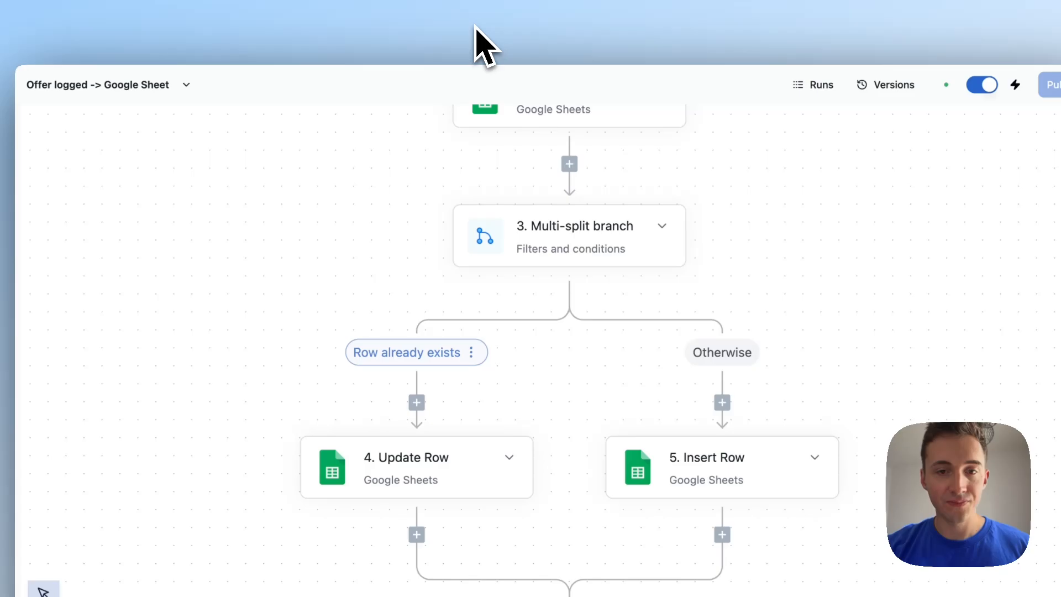
left_click(580, 23)
scroll(456, 309, "down", 2)
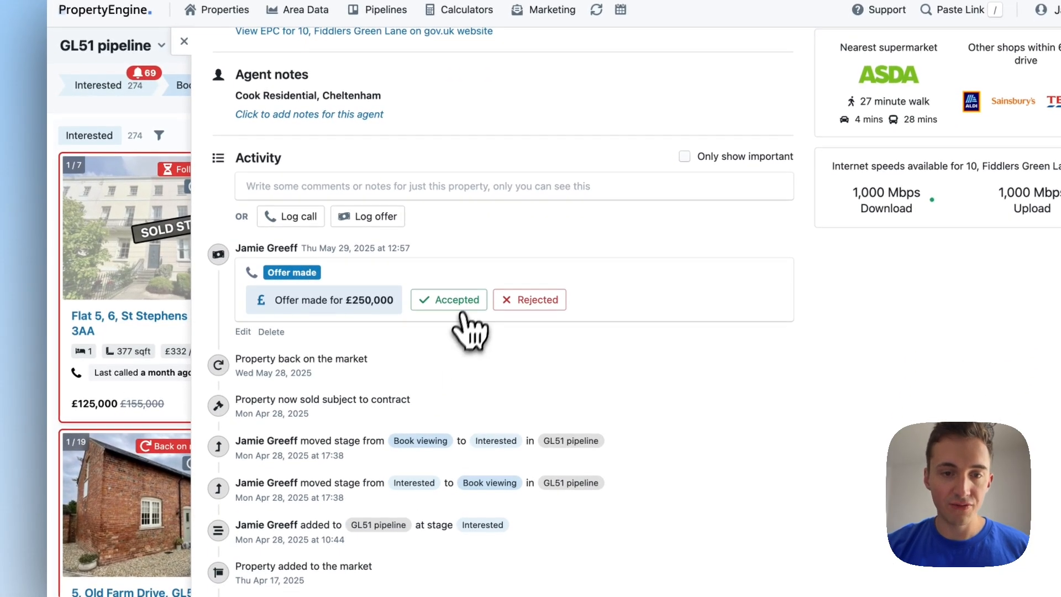
left_click(459, 305)
triple_click(295, 297)
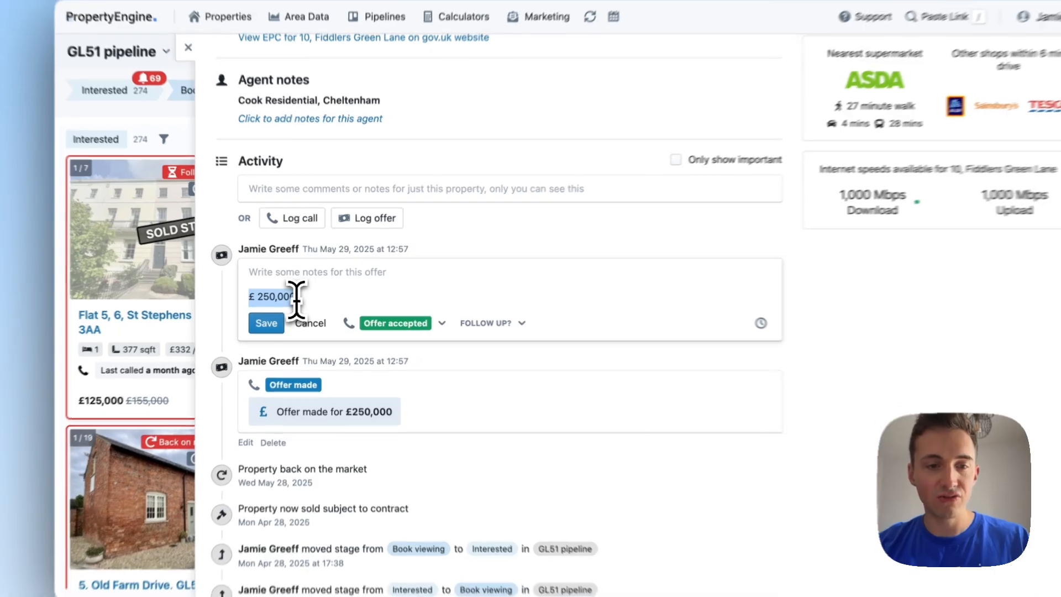
type("255000")
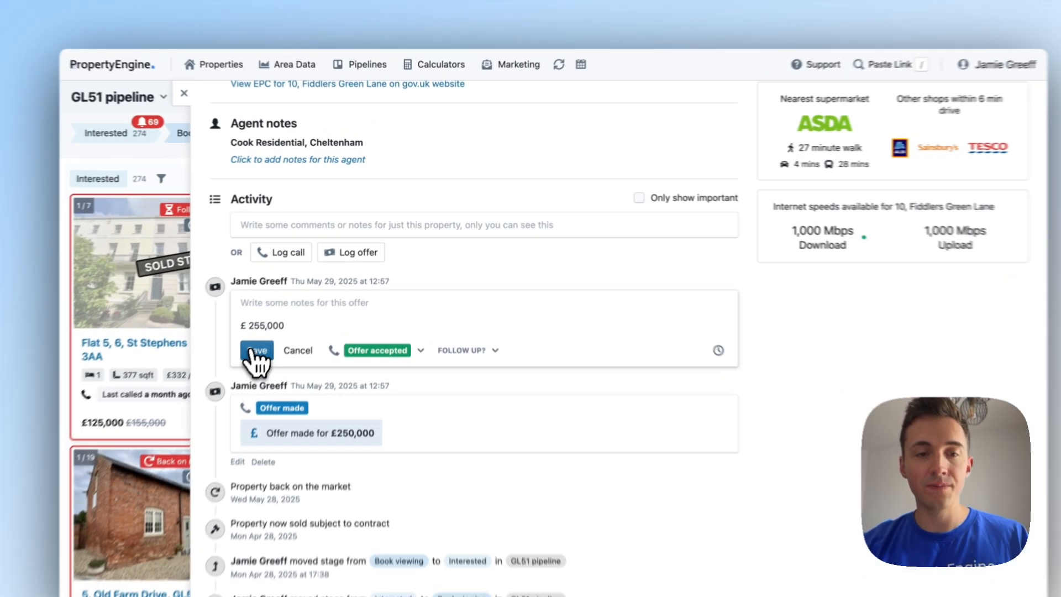
left_click(283, 316)
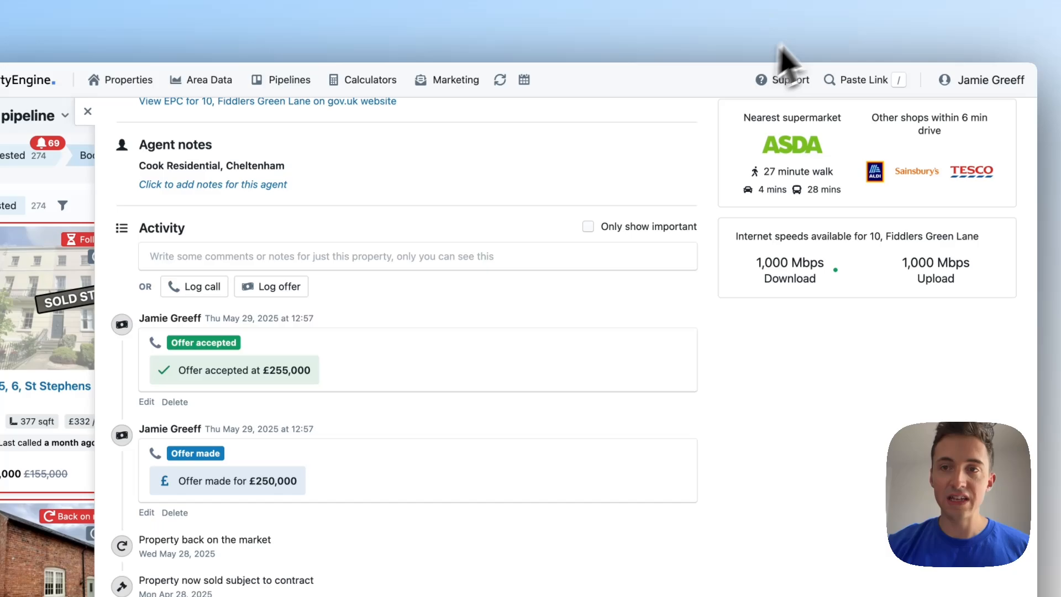
Check the Status and Offer Amount in B3:C3 of the Google Sheets Offer Table, then return to the property in PropertyEngine.
left_click(748, 25)
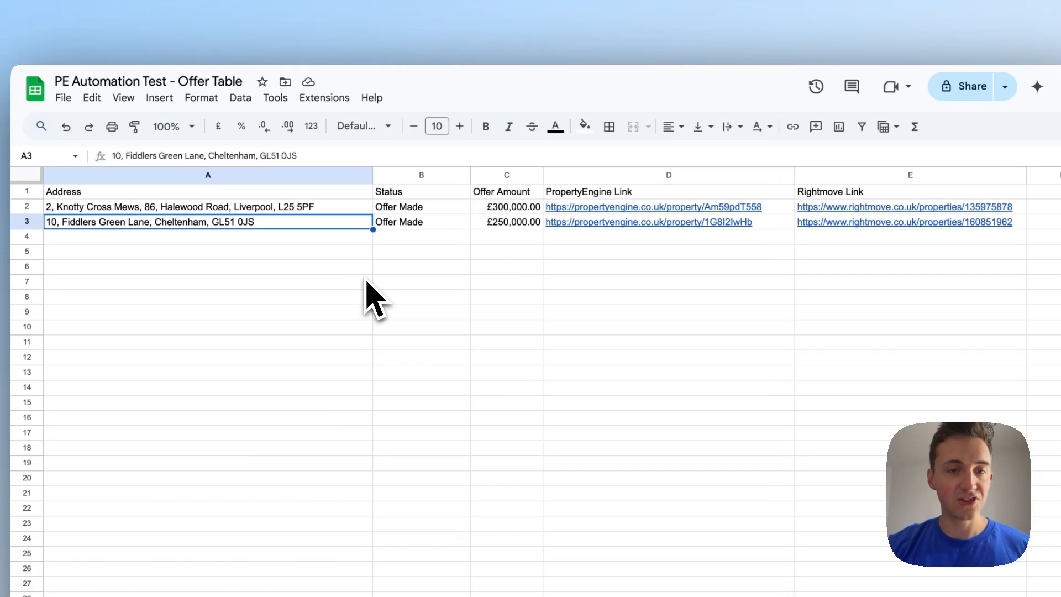
left_click_drag(421, 224, 505, 228)
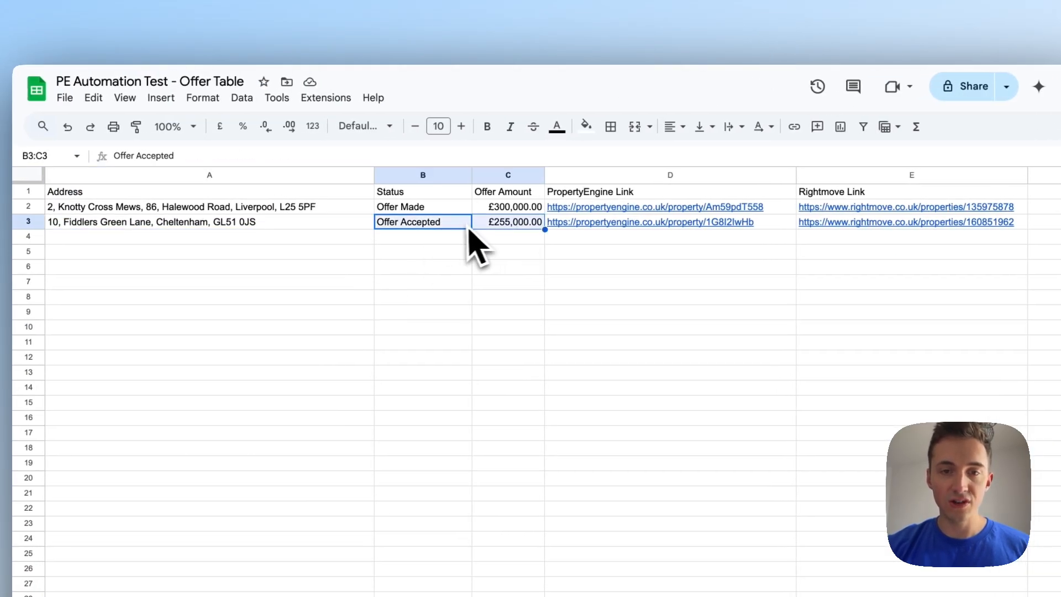
left_click(572, 23)
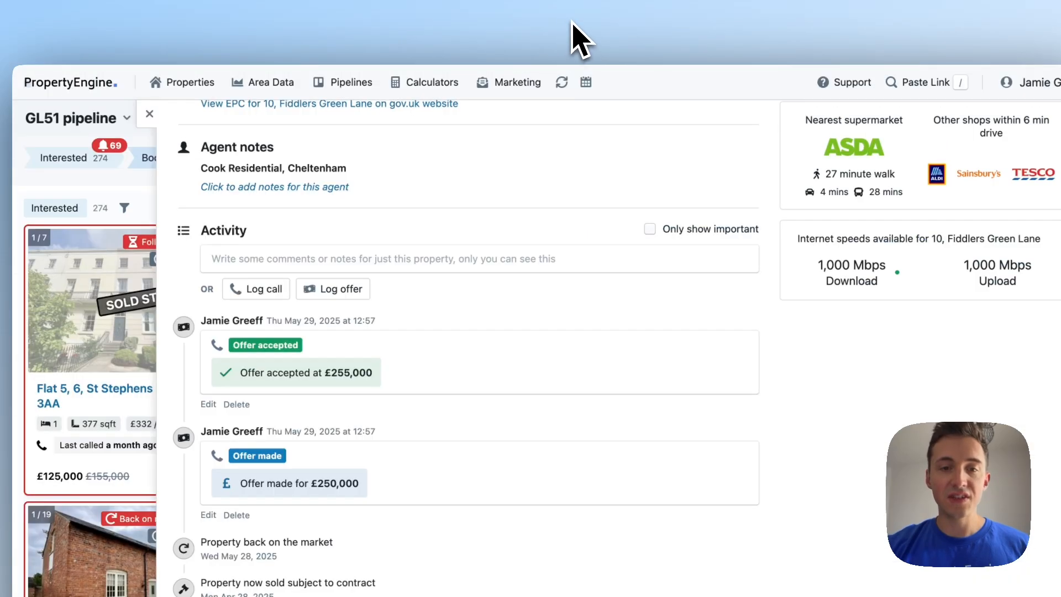